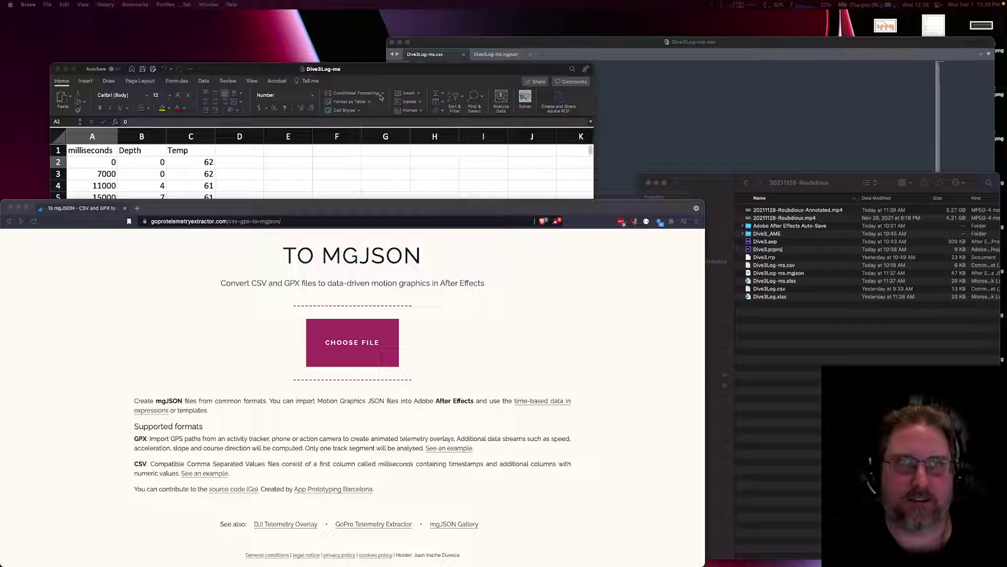
Step: Bring the Dive3Log-ms workbook forward and highlight its milliseconds, Depth and Temp headers
left_click(380, 70)
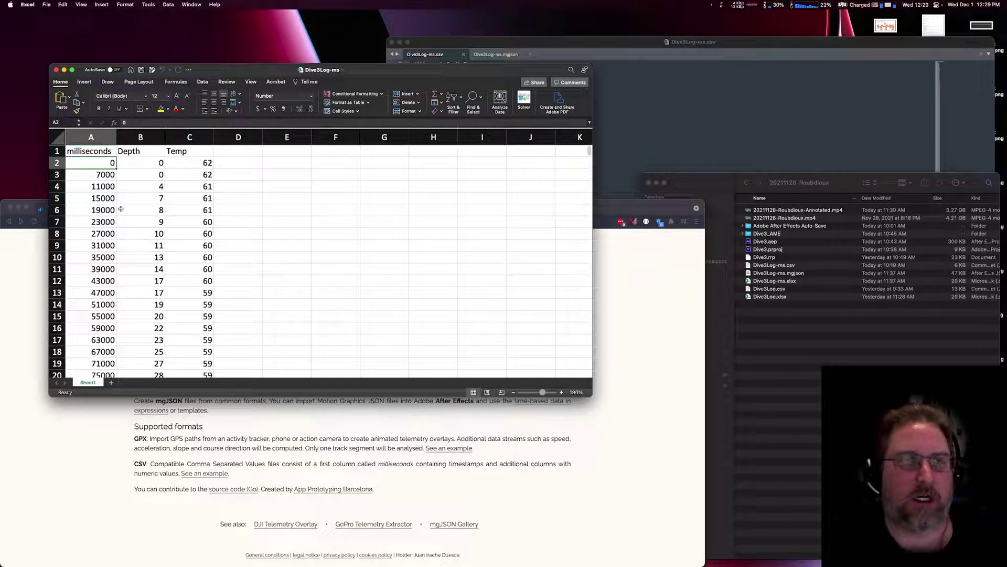
left_click_drag(86, 151, 170, 151)
left_click(87, 153)
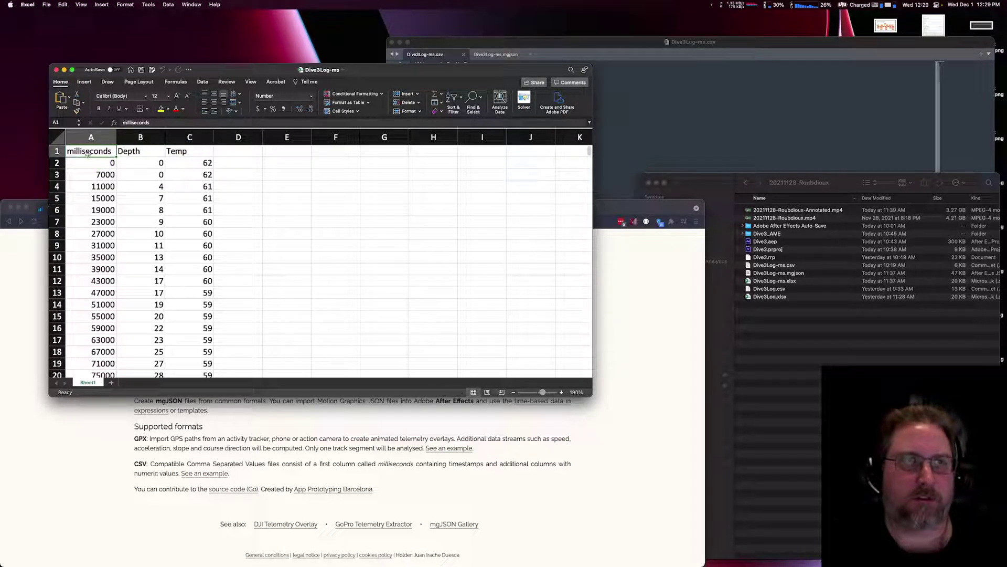
left_click(146, 153)
left_click(175, 153)
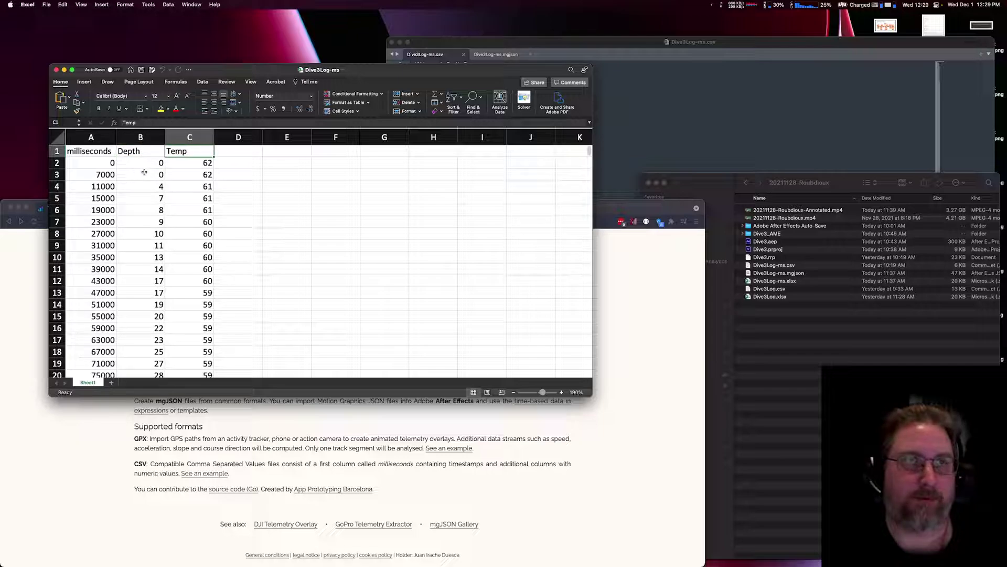
left_click_drag(97, 151, 199, 257)
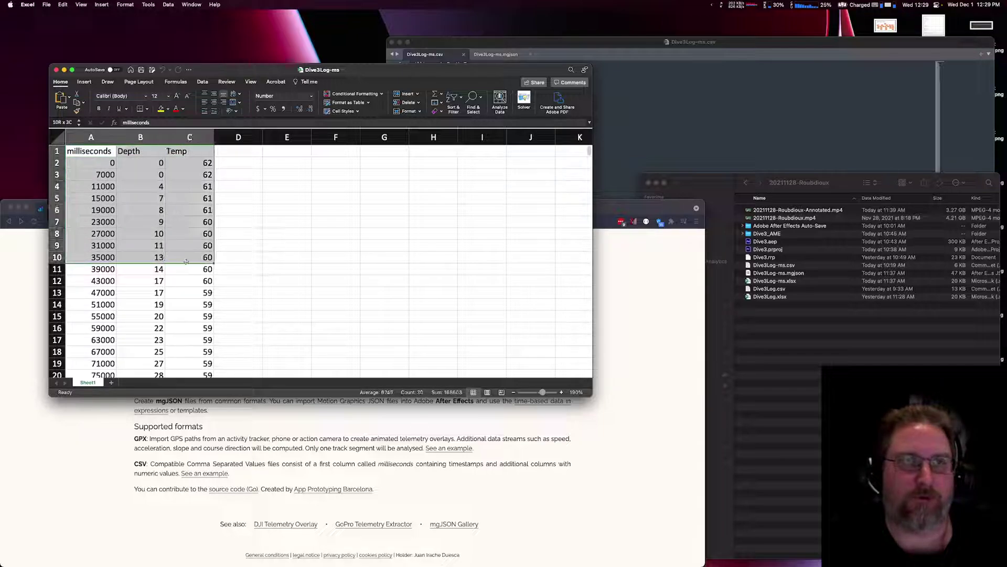
left_click(236, 261)
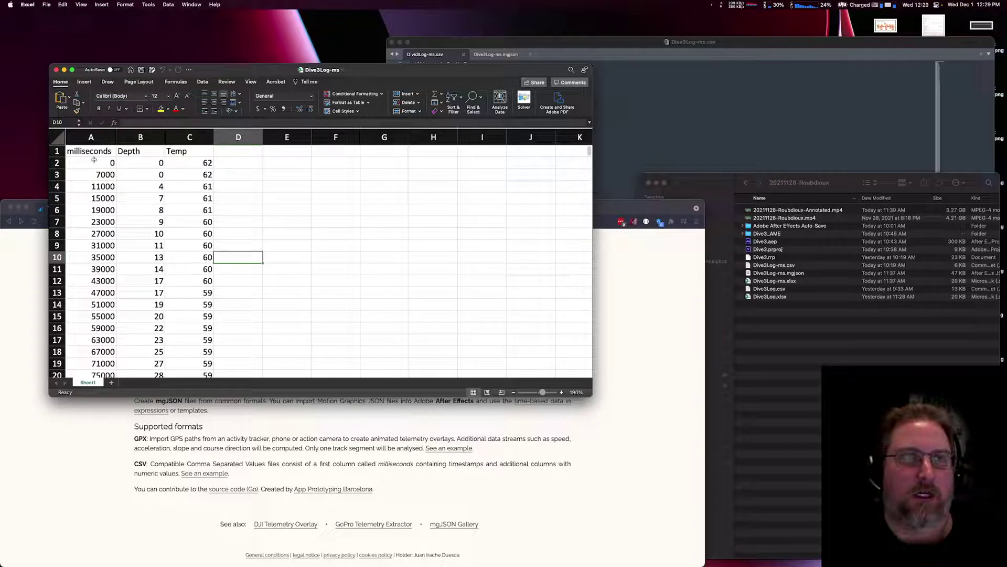
Step: Select the milliseconds column and check the first time value 0 and the depth at 7000 ms
left_click(91, 137)
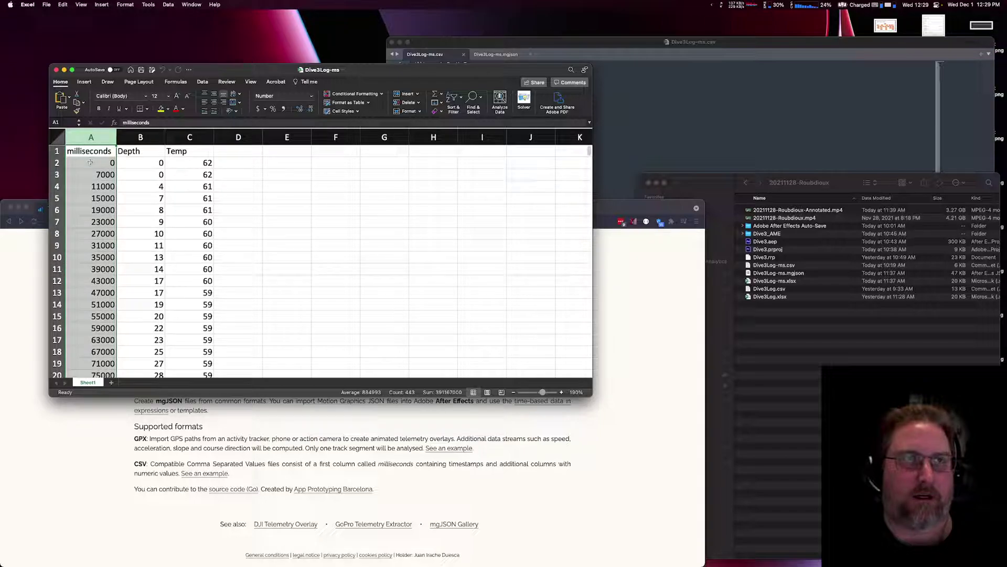
left_click(91, 163)
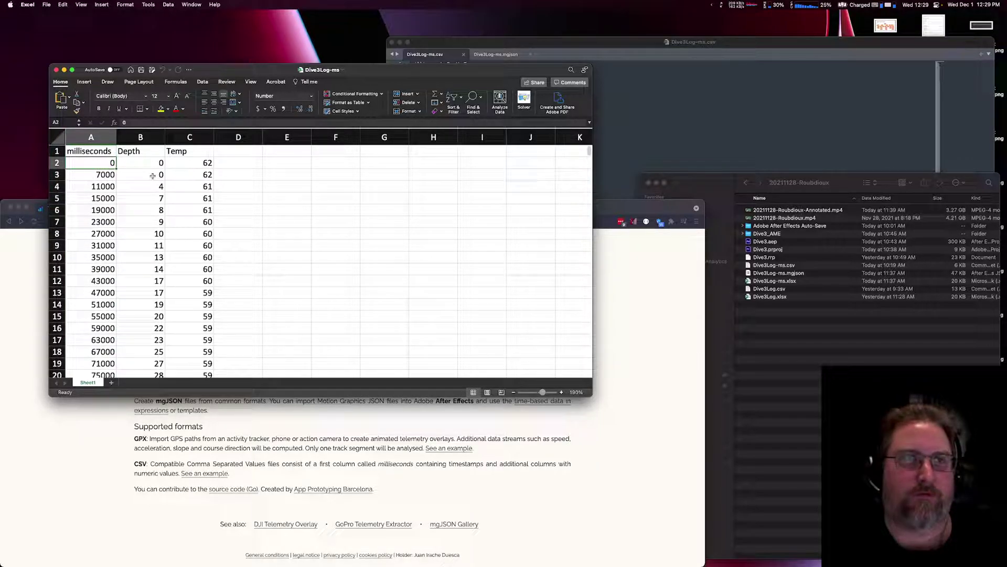
left_click(152, 175)
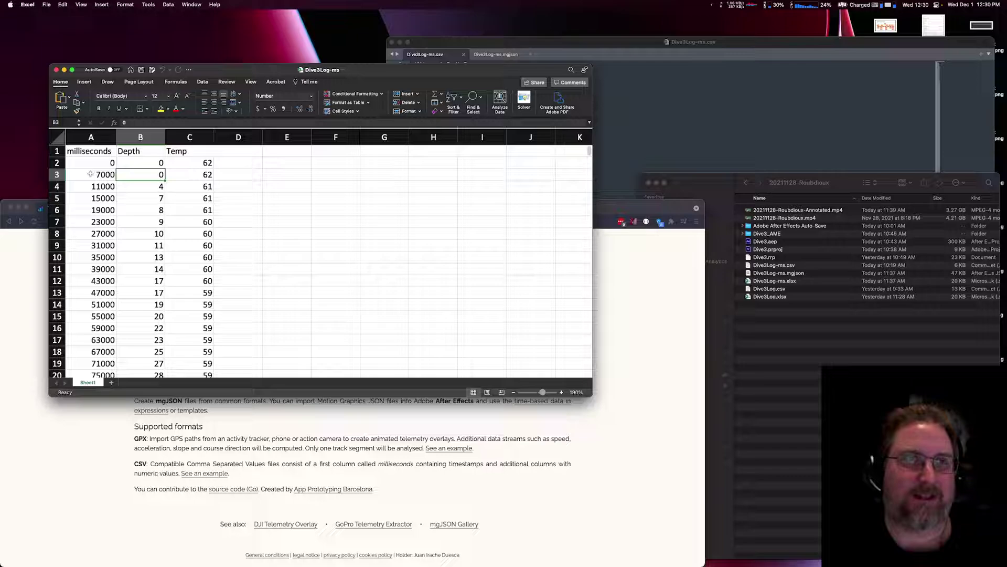
Step: Inspect the row of readings at 7000 ms along with the column headers
left_click(91, 174)
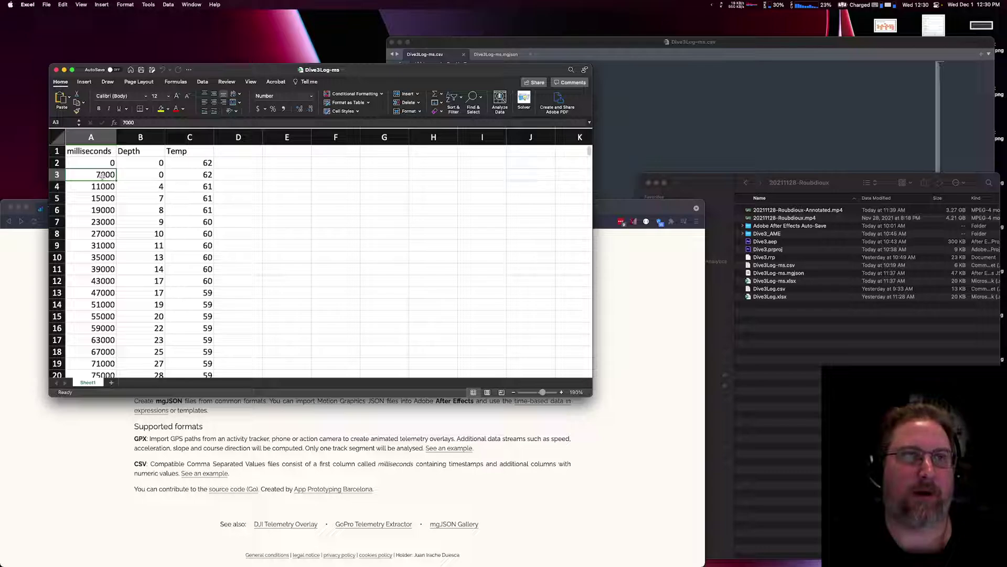
key("Right")
key("Right")
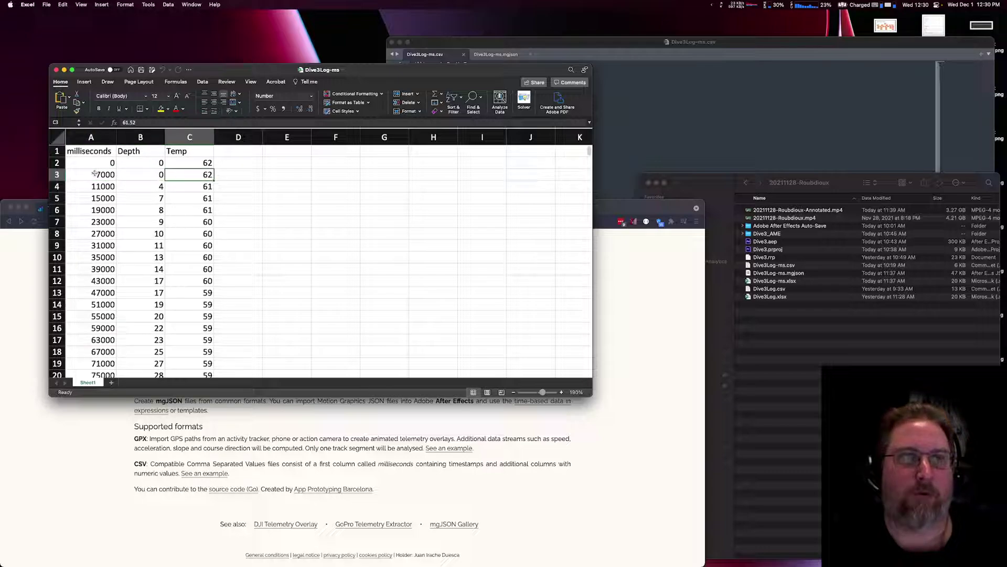
left_click_drag(95, 175, 172, 177)
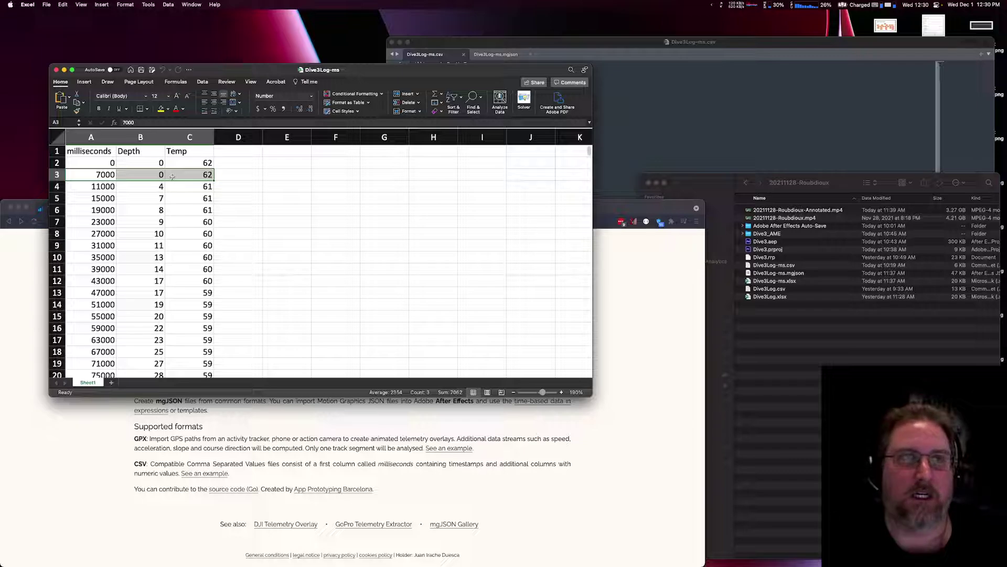
left_click_drag(97, 151, 179, 177)
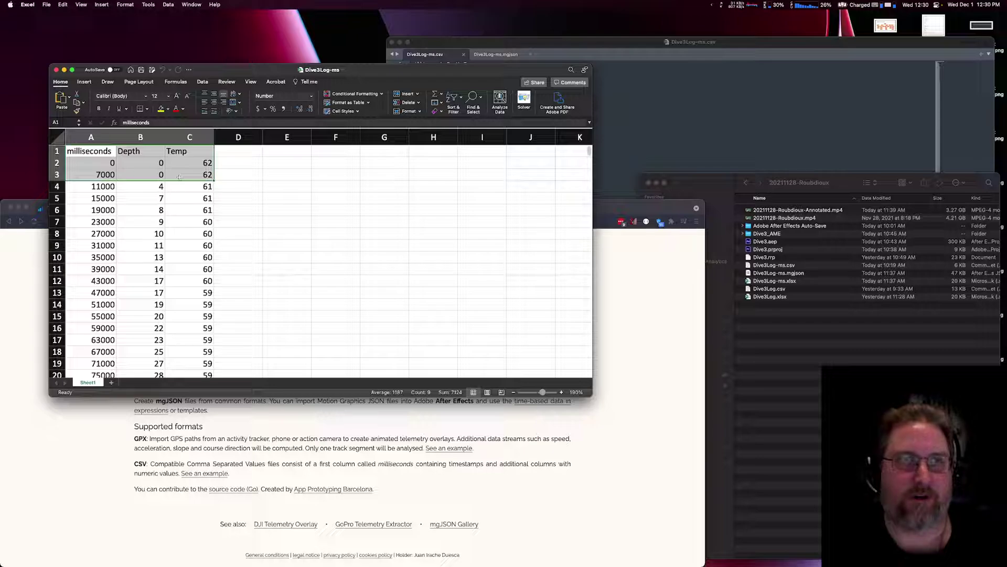
left_click(129, 175)
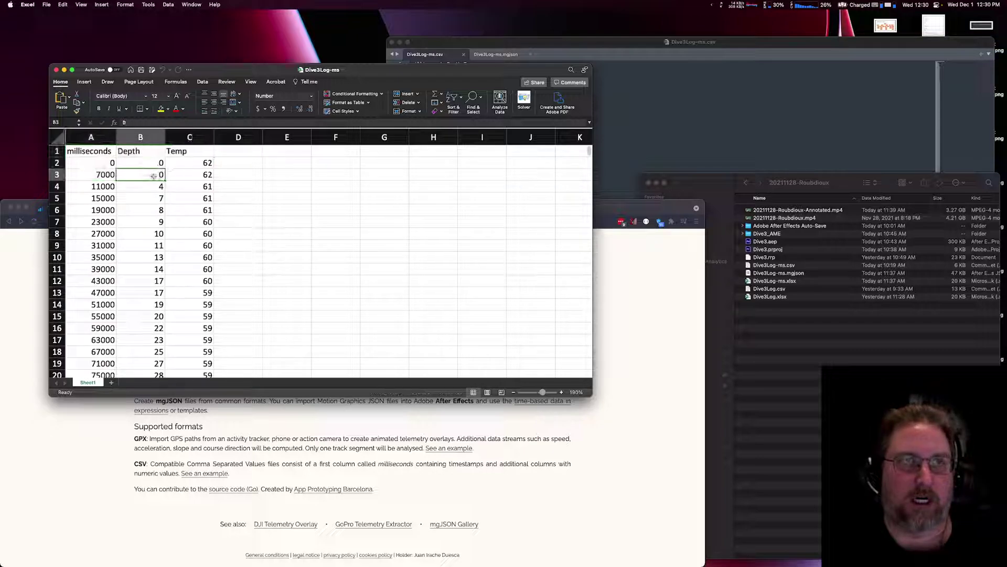
Step: Review the time-0 row, with first Temp reading 62, and the first three rows, then return to the converter page
left_click(96, 172)
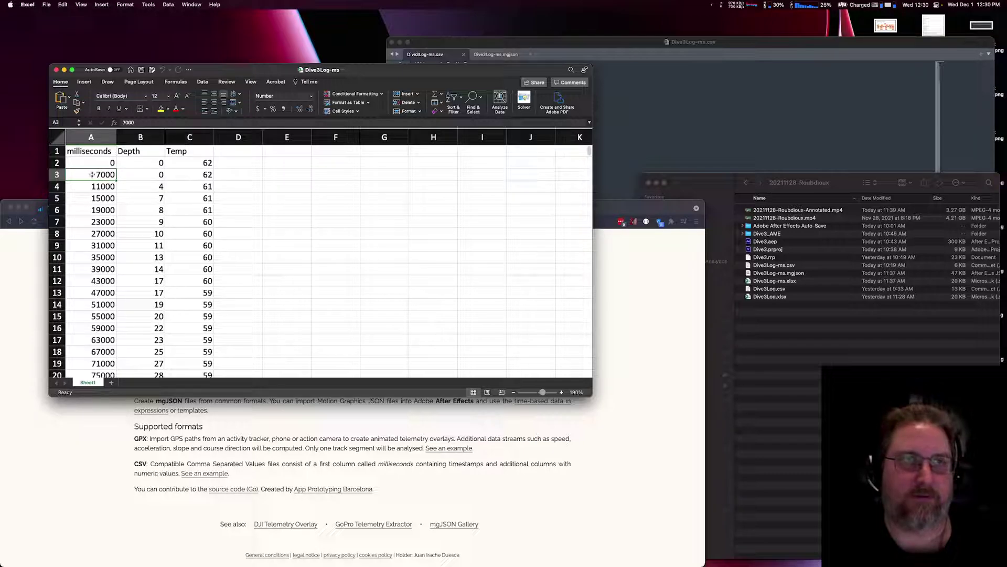
left_click_drag(105, 163, 191, 164)
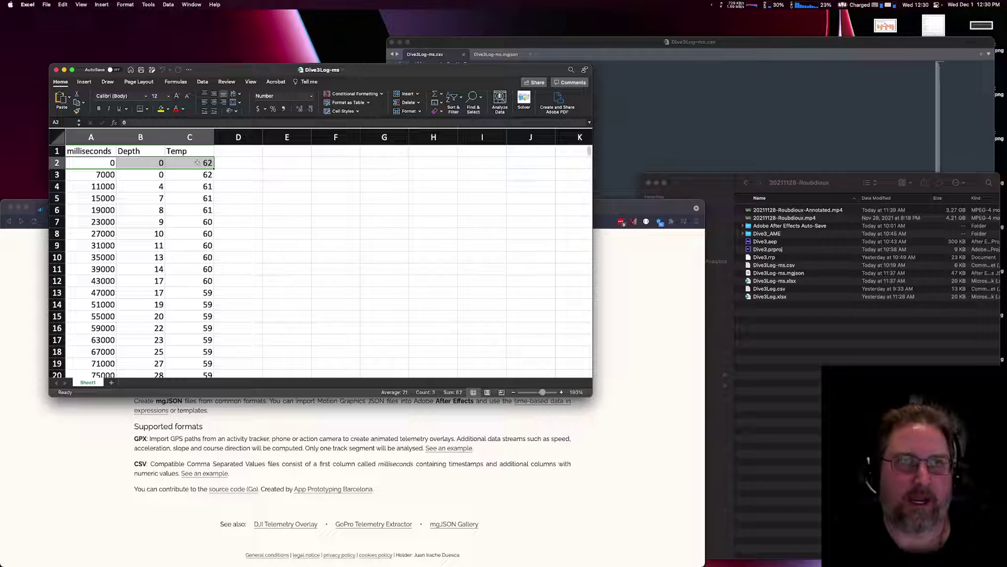
left_click(198, 163)
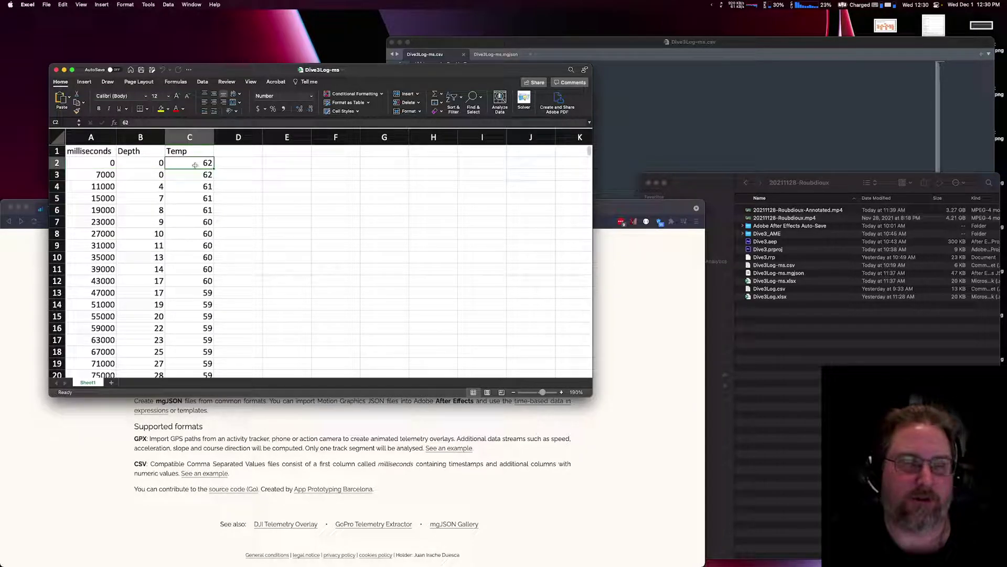
left_click(94, 179)
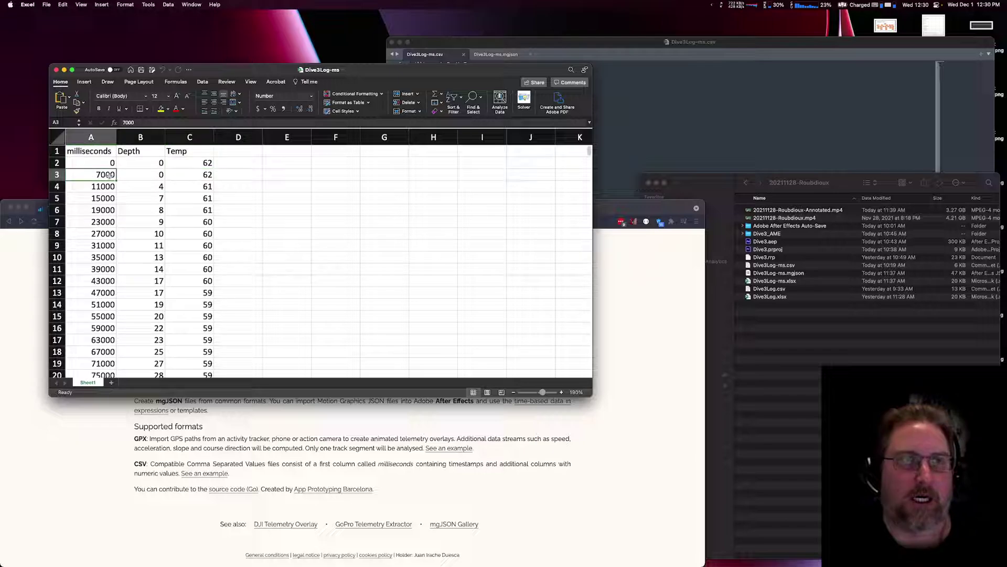
left_click_drag(90, 152, 175, 190)
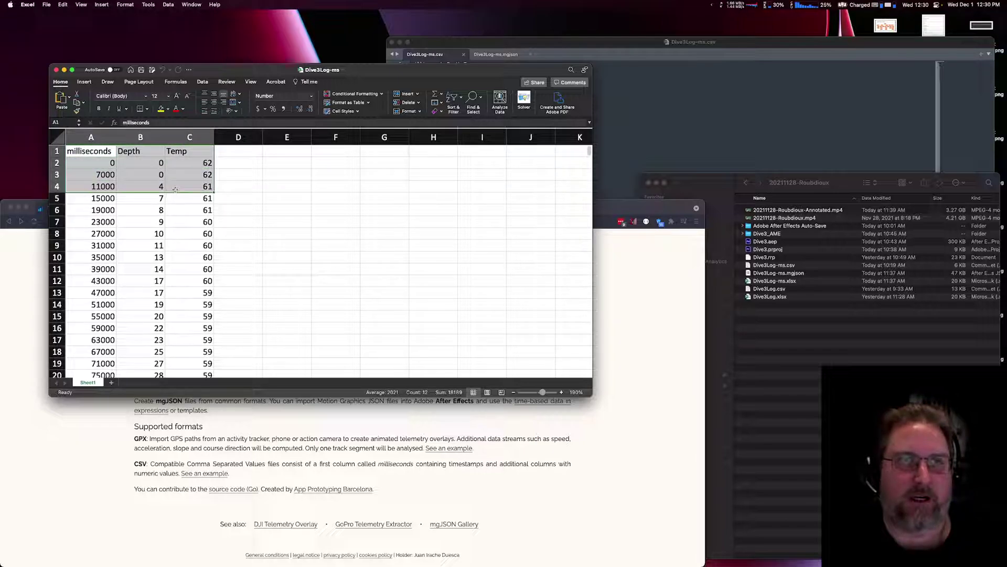
left_click(634, 420)
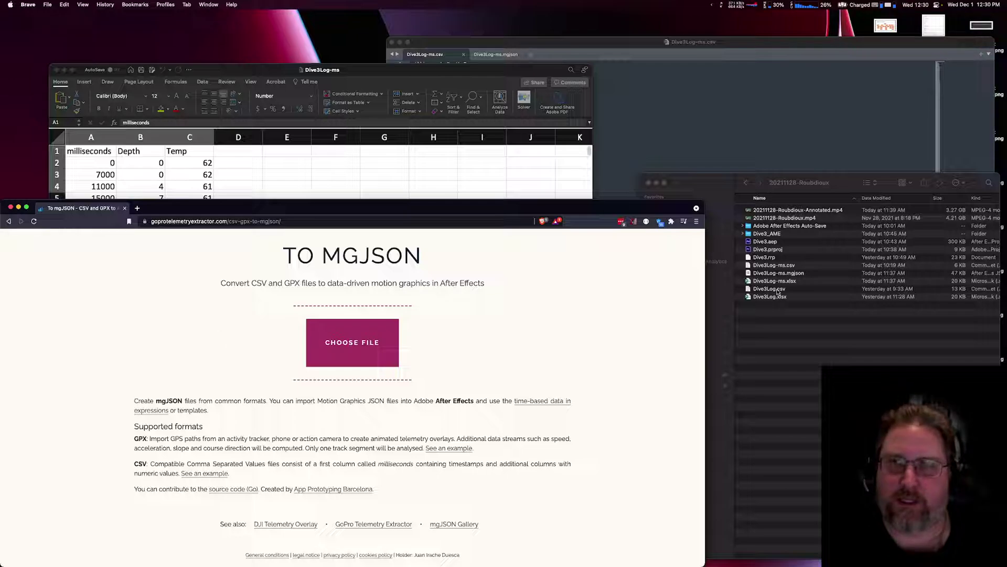
Step: Load Dive3Log-ms.csv into the MGJSON converter, cancel saving Dive3Log-ms.mgjson, and bring Sublime Text forward
left_click_drag(777, 288, 377, 331)
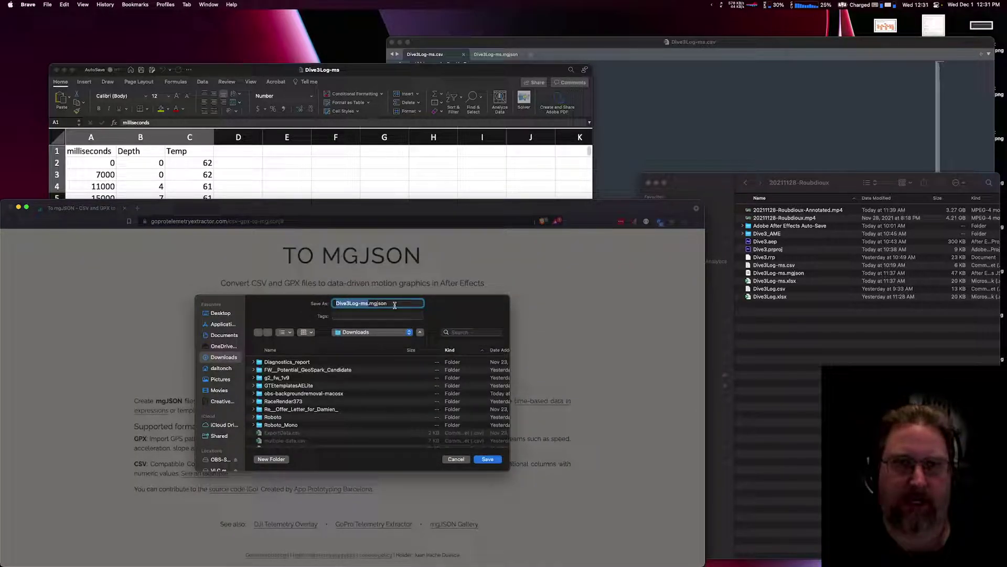
left_click_drag(394, 304, 301, 306)
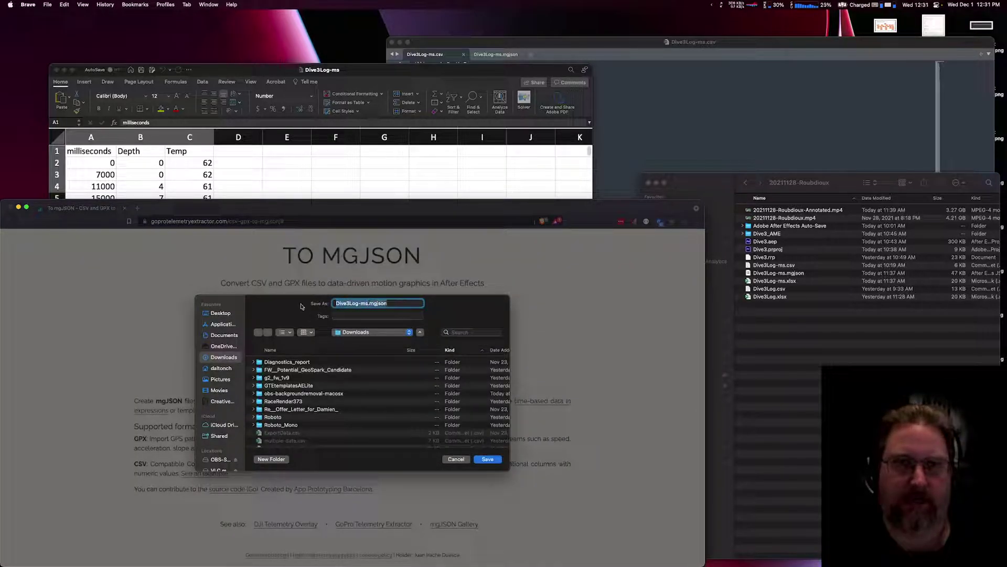
left_click(455, 459)
left_click(635, 136)
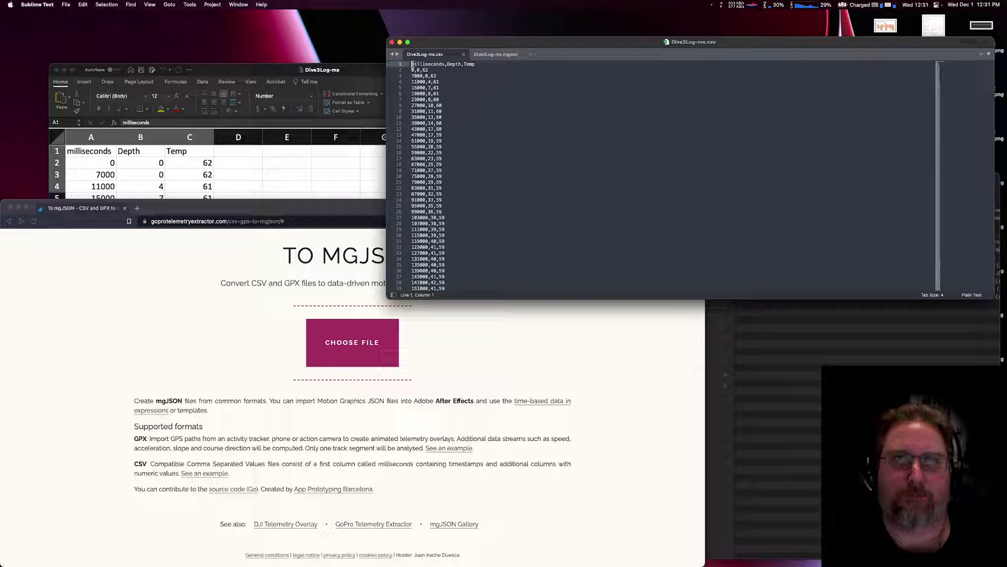
Step: Compare the CSV lines with the converted Dive3Log-ms.mgjson text, then switch to After Effects
left_click_drag(412, 64, 459, 217)
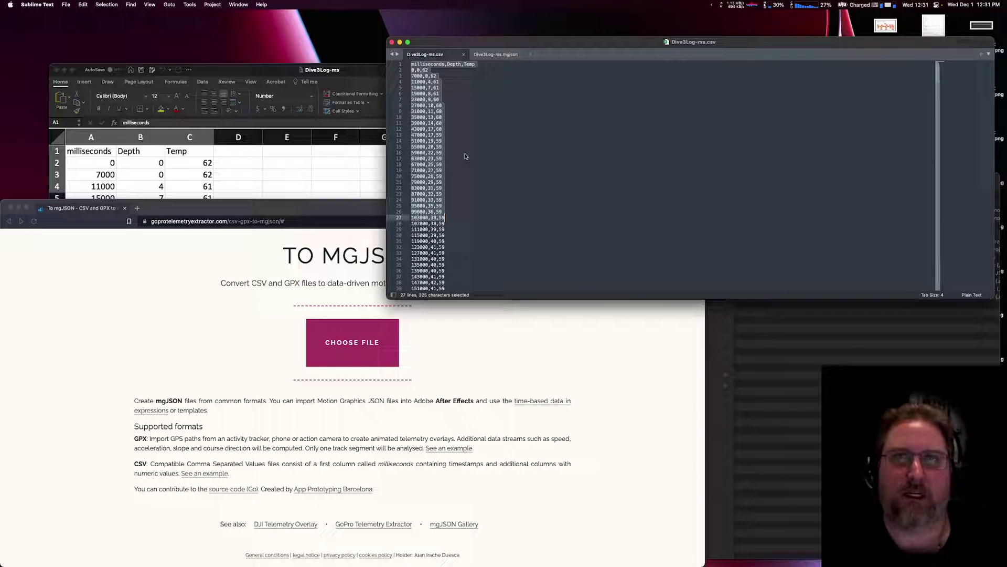
left_click(496, 54)
left_click_drag(409, 93, 765, 252)
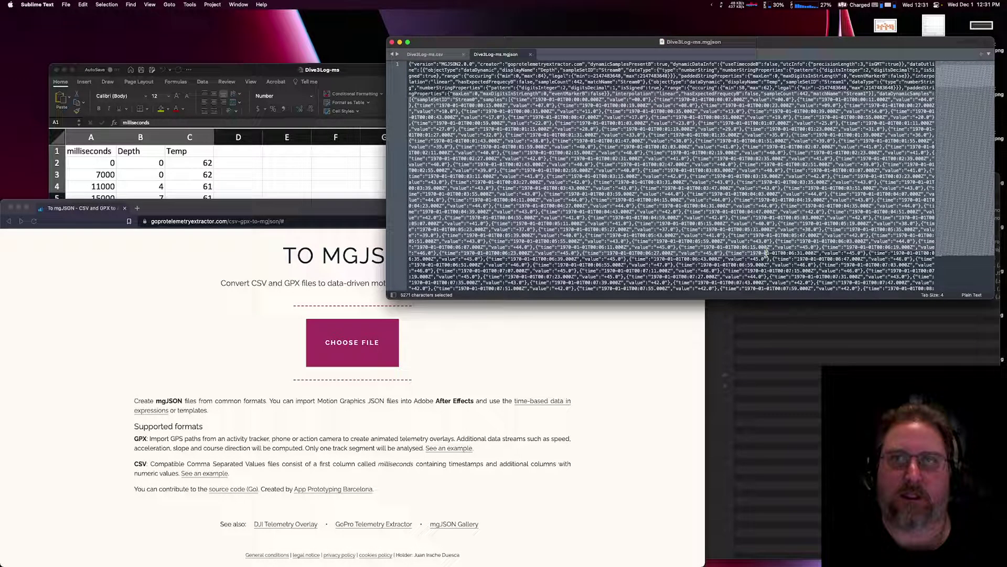
left_click(711, 217)
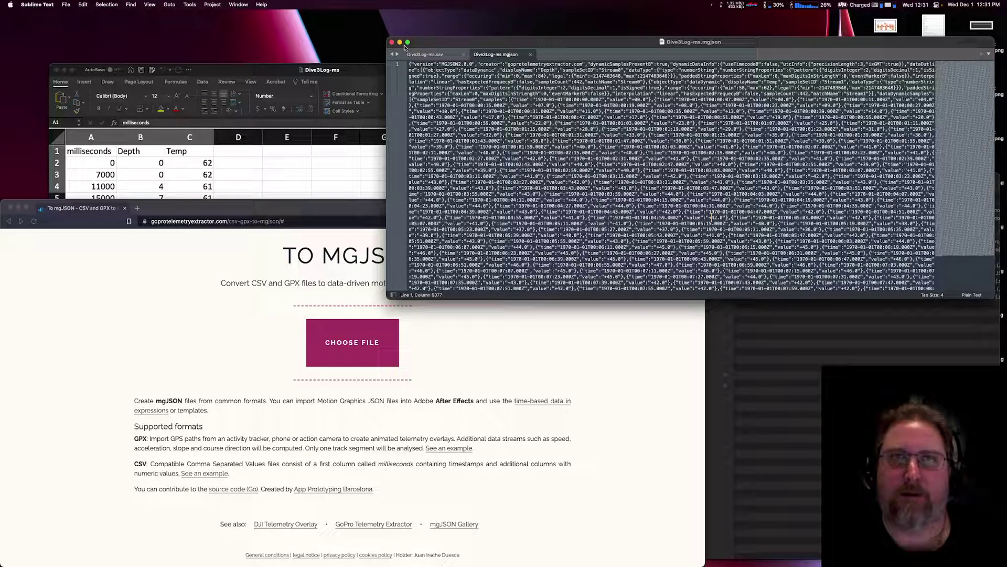
left_click(297, 212)
key("super+Tab")
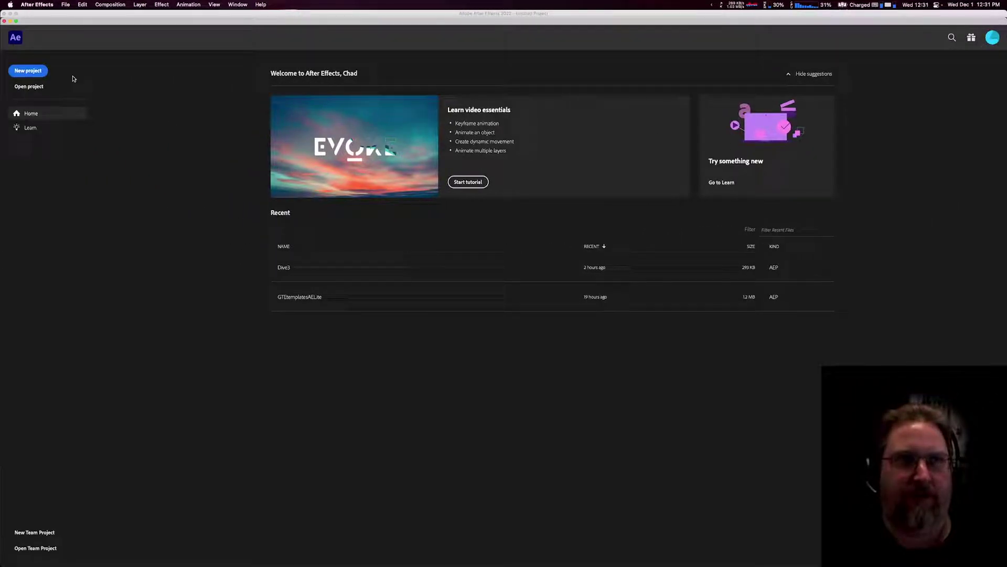
Step: Start a new project and import 20211128-Roubdioux.mp4 and Dive3Log-ms.mgjson from Finder
left_click(28, 70)
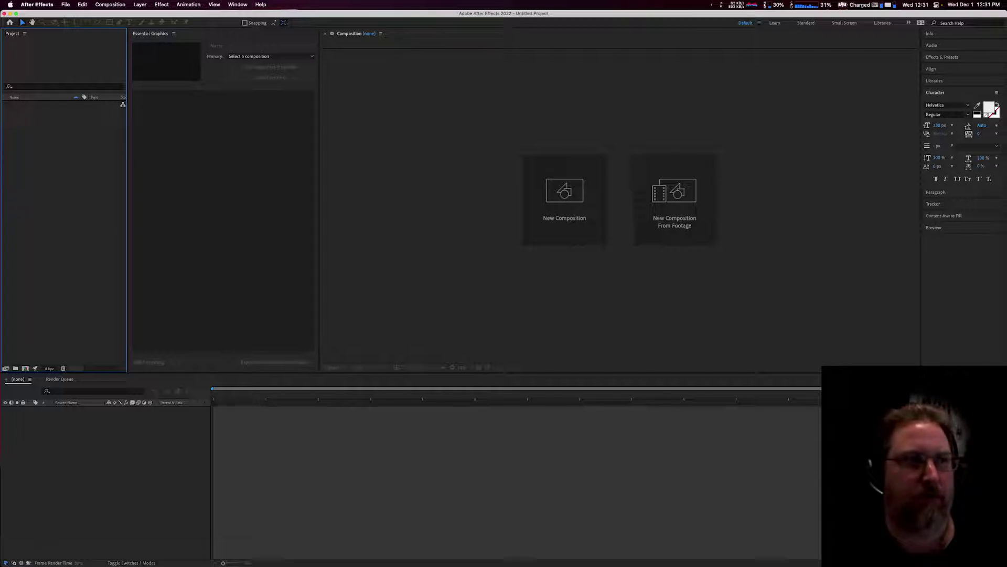
key("super+Tab")
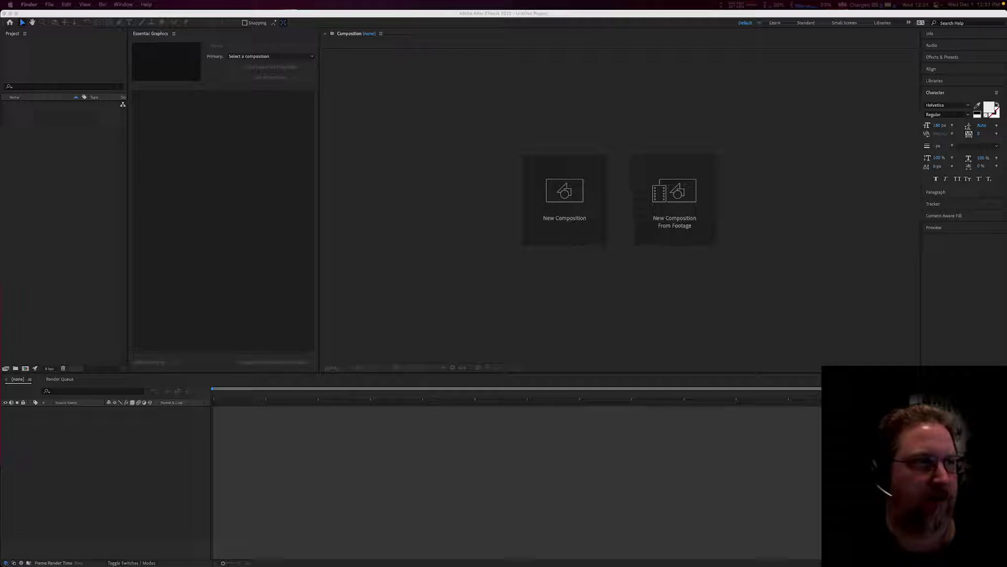
mouse_move(90, 179)
left_mouse_down()
mouse_move(79, 171)
mouse_move(95, 168)
left_mouse_up()
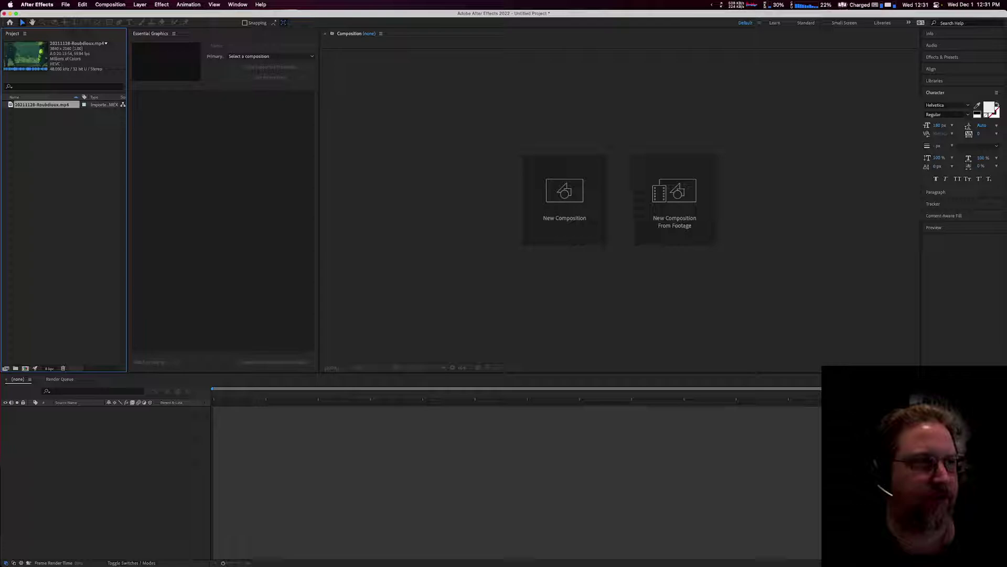
left_click_drag(65, 178, 63, 175)
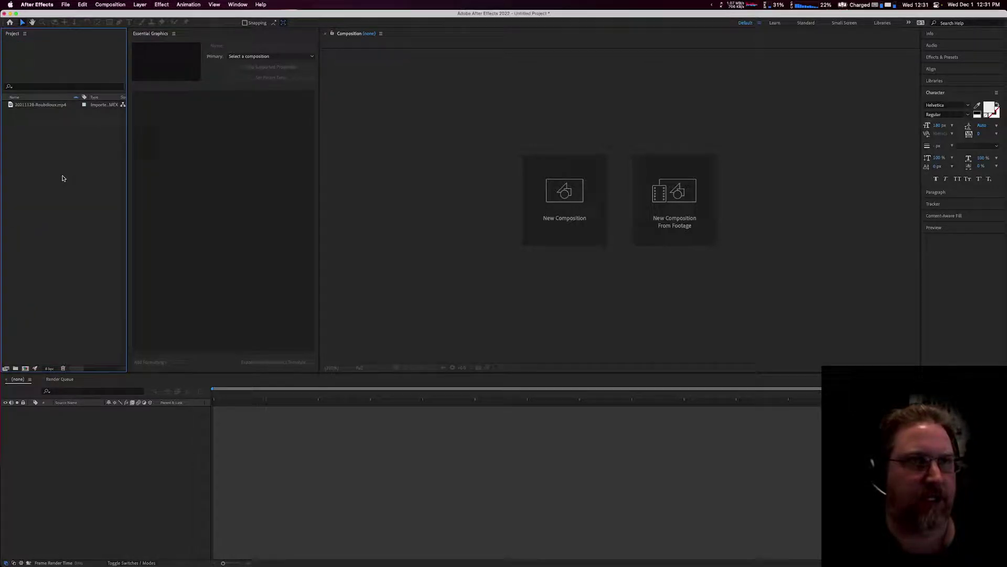
left_click(52, 106)
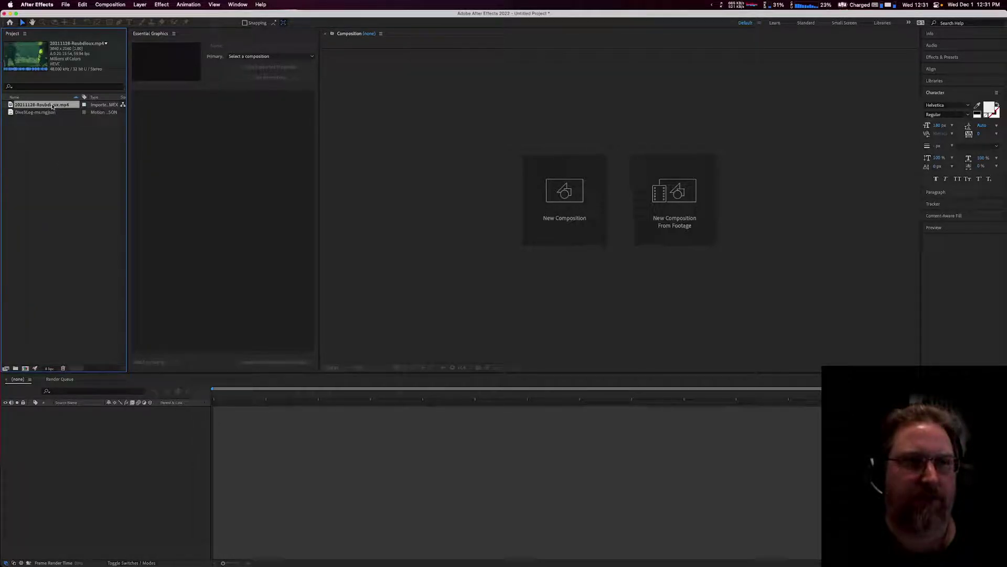
Step: Create a composition from the dive video and add the Dive3Log-ms.mgjson data as a layer
left_click_drag(53, 107, 284, 405)
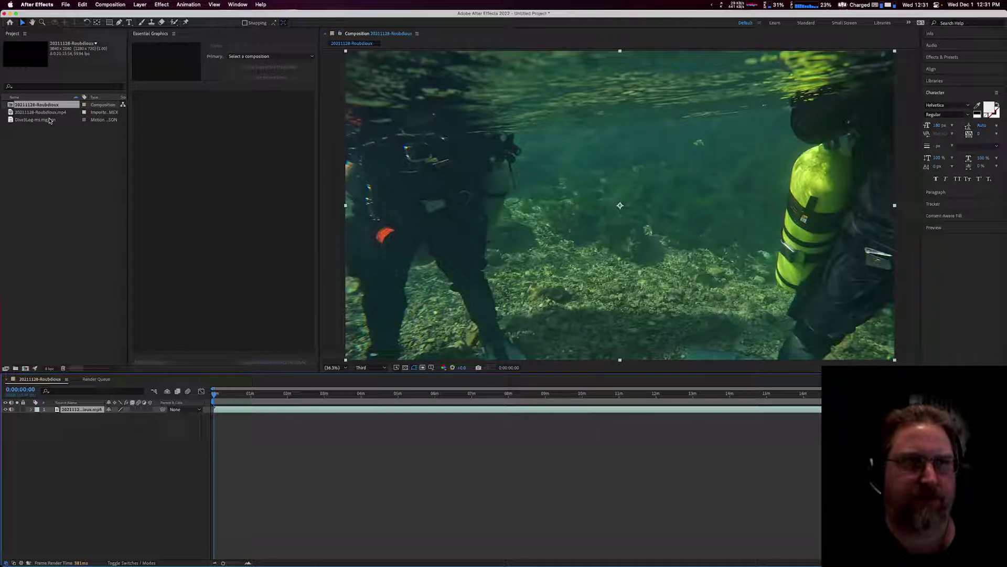
left_click_drag(47, 121, 95, 454)
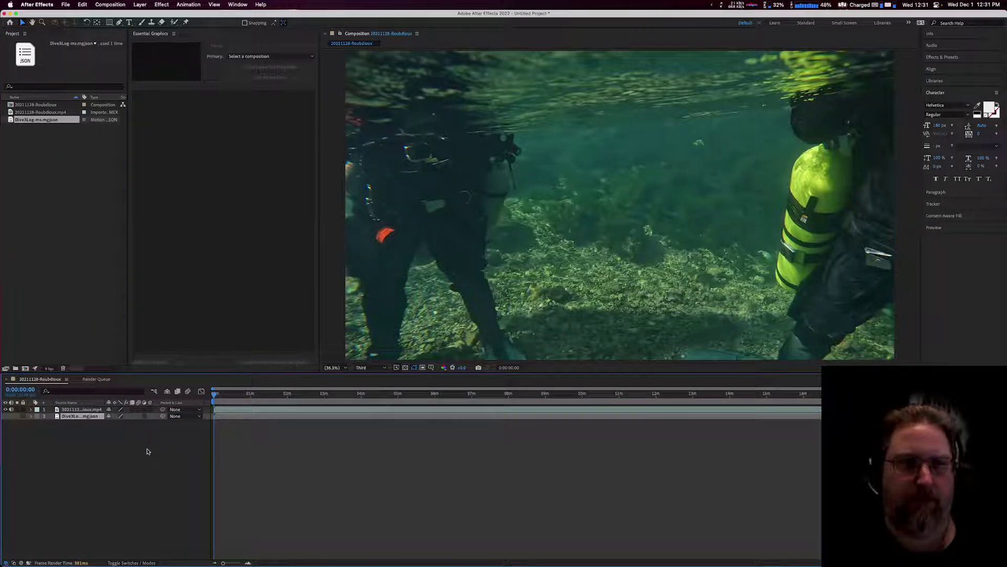
left_click(30, 416)
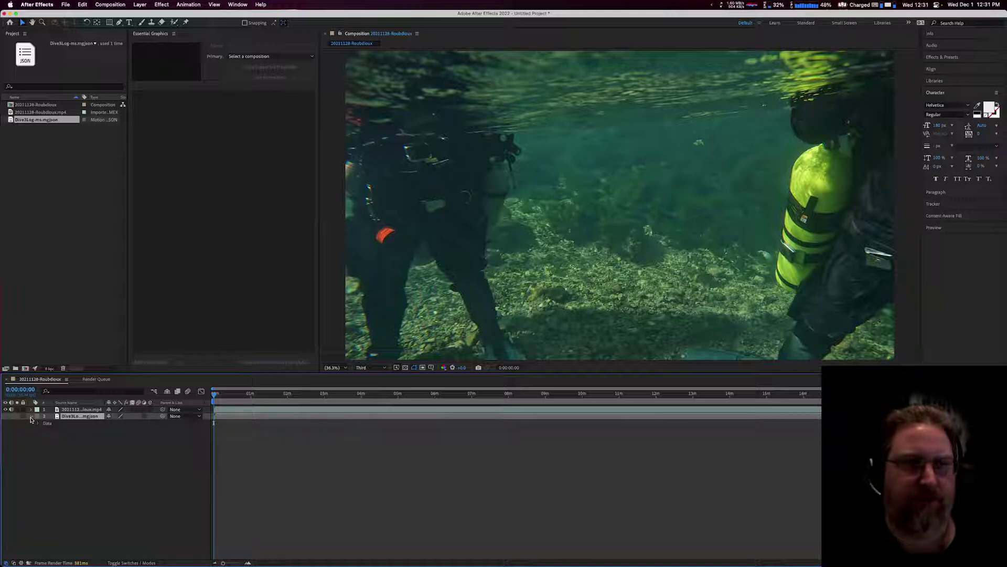
left_click(38, 423)
Step: Reveal the Depth and Temp dataValue().toFixed(1) expressions on the data layer
left_click(51, 424)
left_click(44, 430)
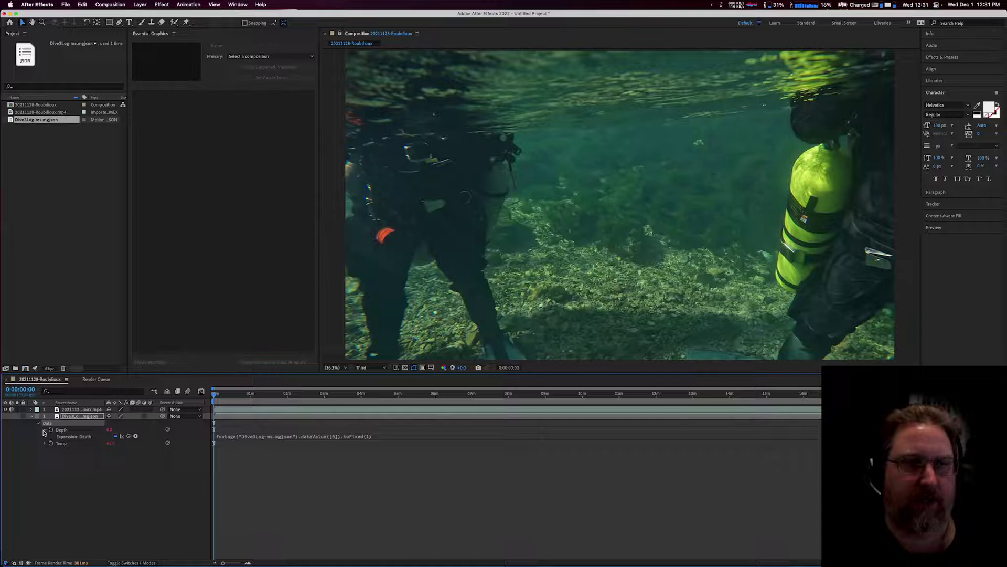
left_click(45, 443)
left_click(62, 429)
left_click(61, 443)
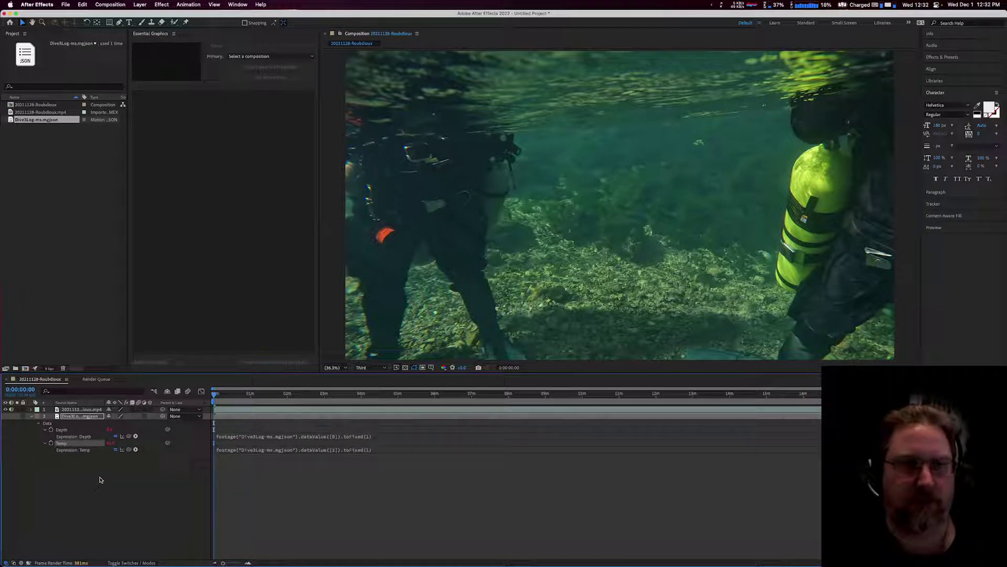
left_click(62, 430)
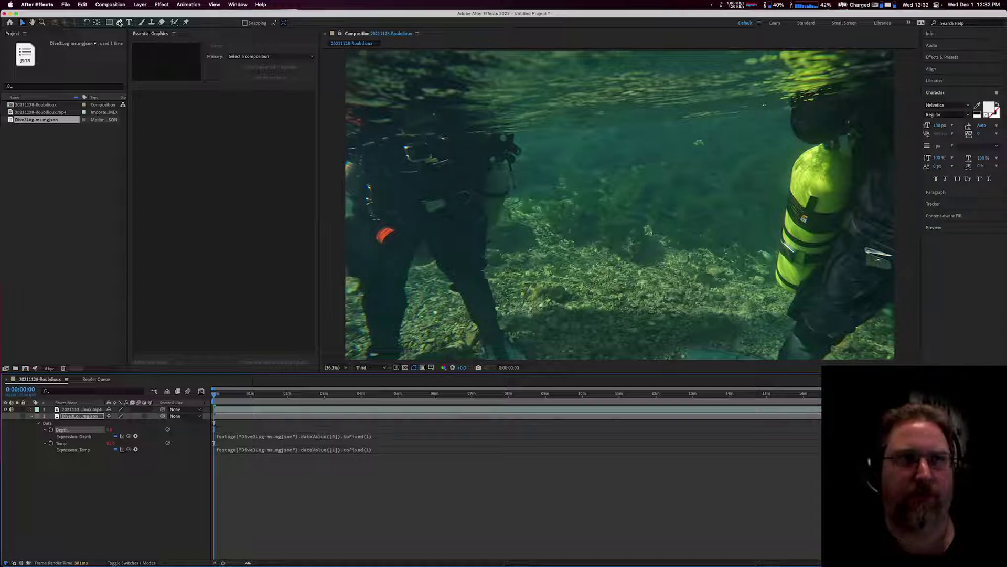
Step: Create a text layer reading 'Depth' over the video
left_click(129, 22)
left_click_drag(741, 242, 836, 284)
type("Depth")
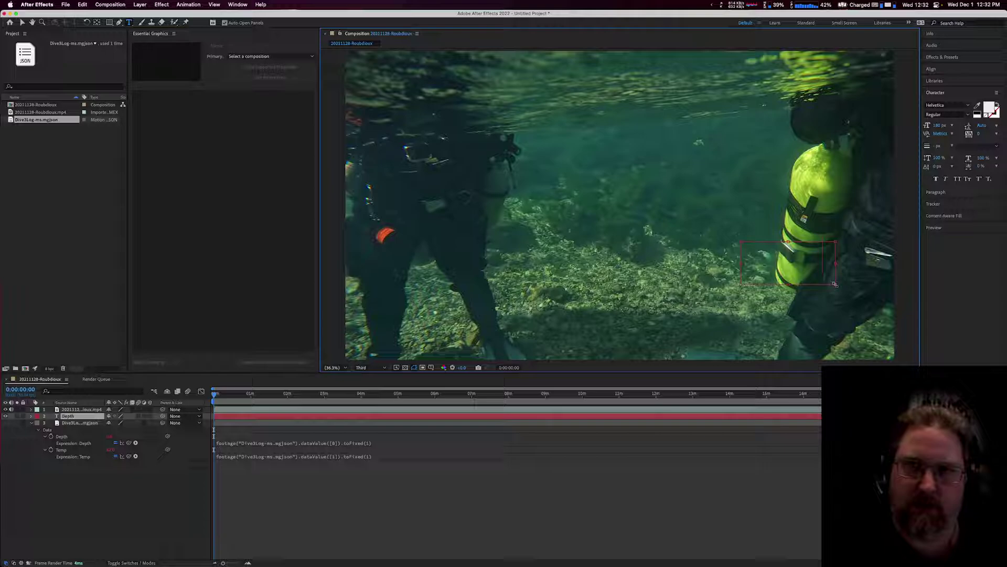
left_click(39, 465)
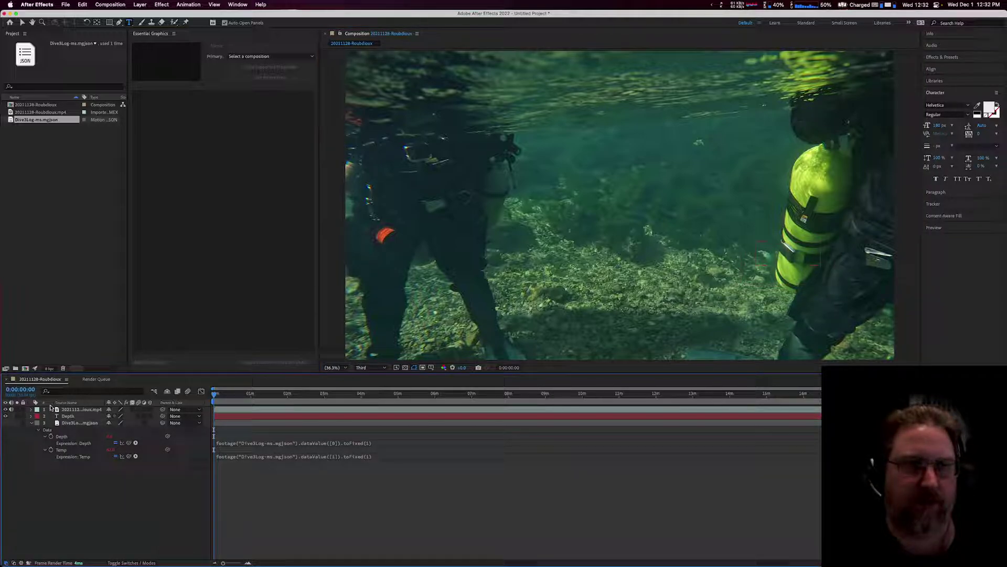
Step: Move the Depth layer to the top of the stack and into the frame's lower-right corner
left_click(77, 416)
left_click_drag(78, 416, 78, 408)
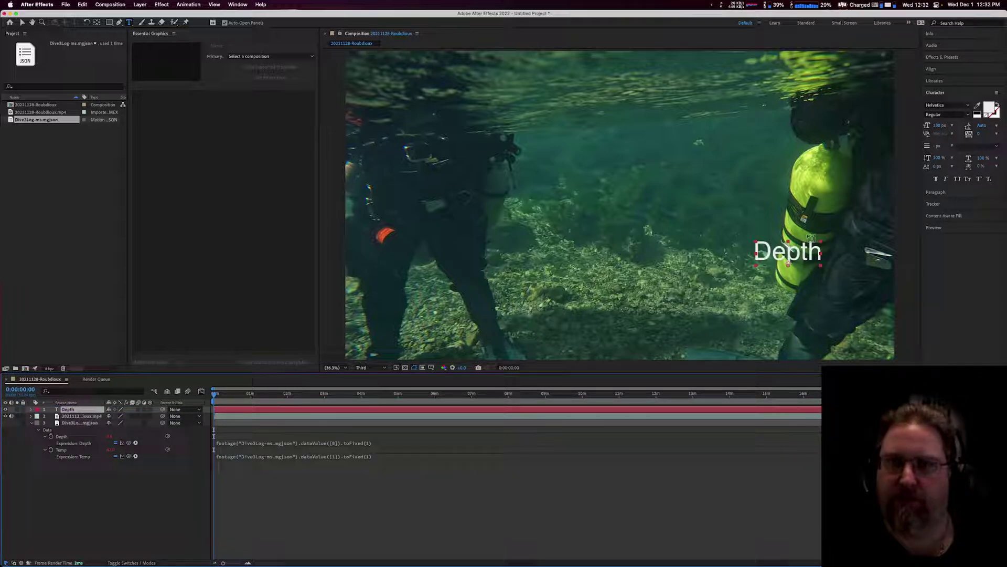
left_click(22, 22)
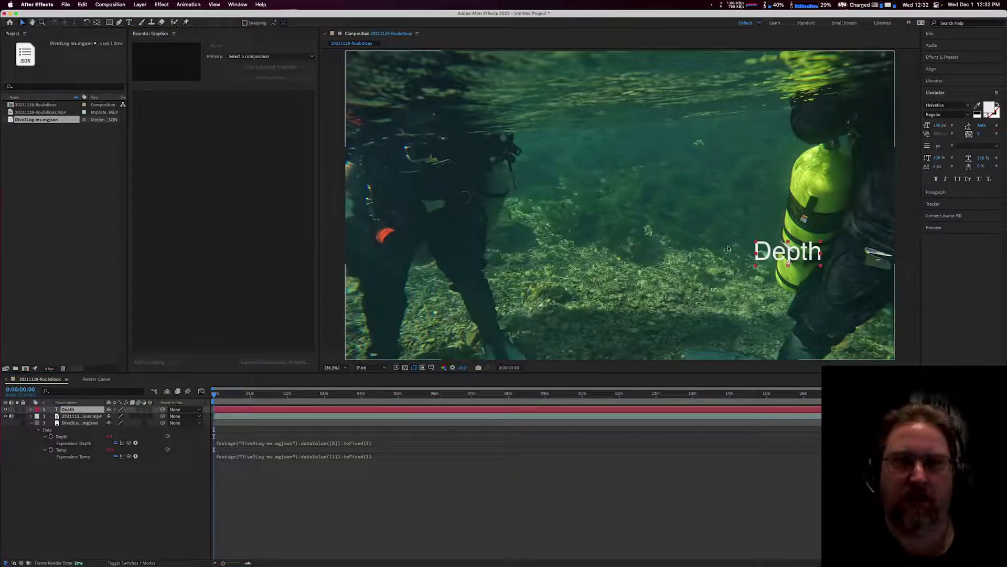
left_click_drag(787, 263, 864, 323)
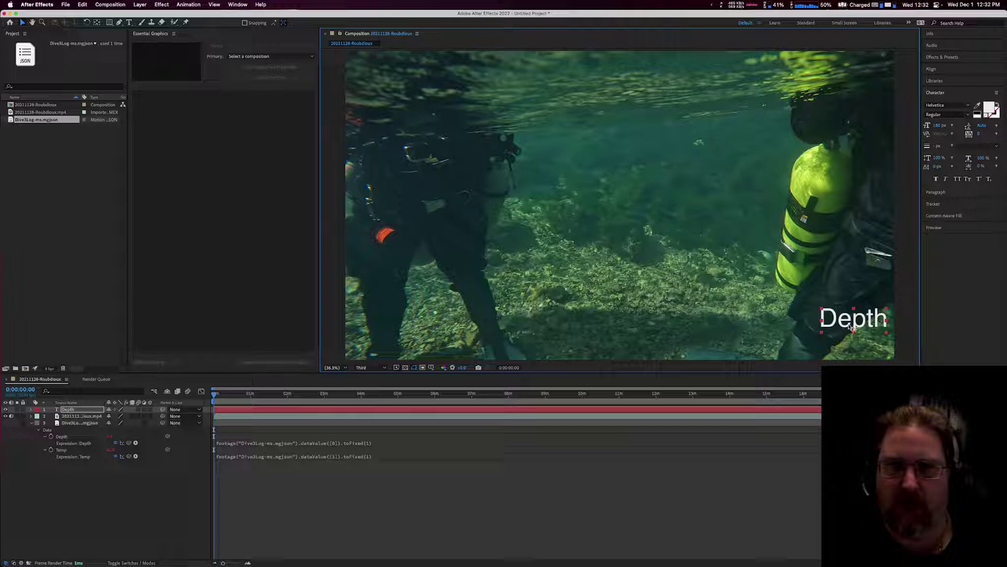
Step: Duplicate the Depth text layer and shift the Depth 2 copy just left of the original
left_click(68, 410)
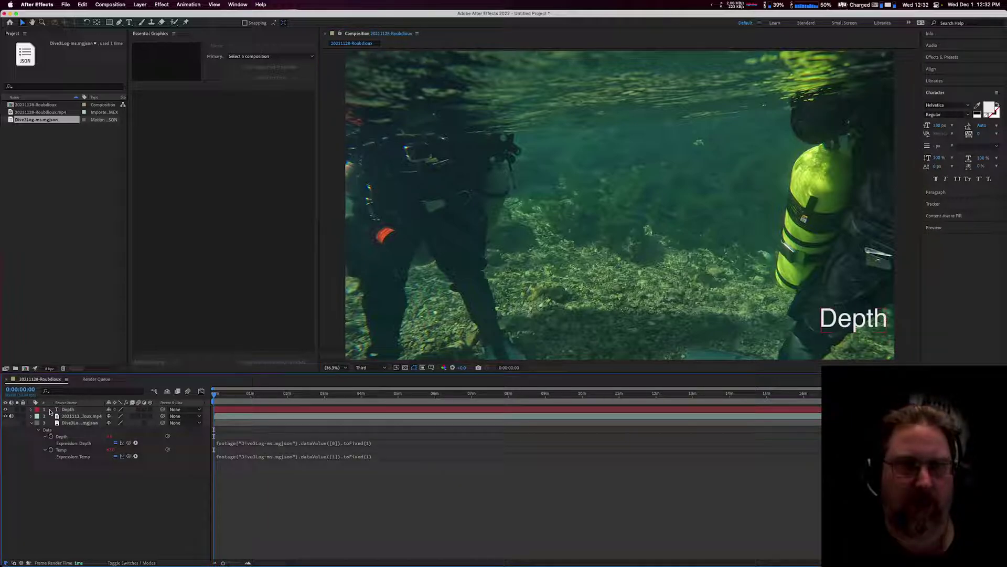
left_click(68, 411)
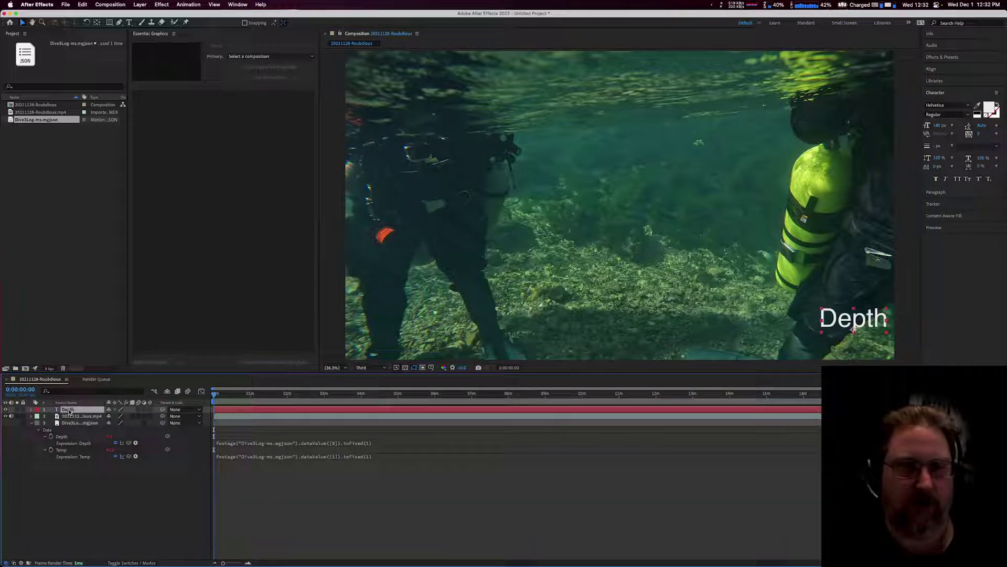
key("super+d")
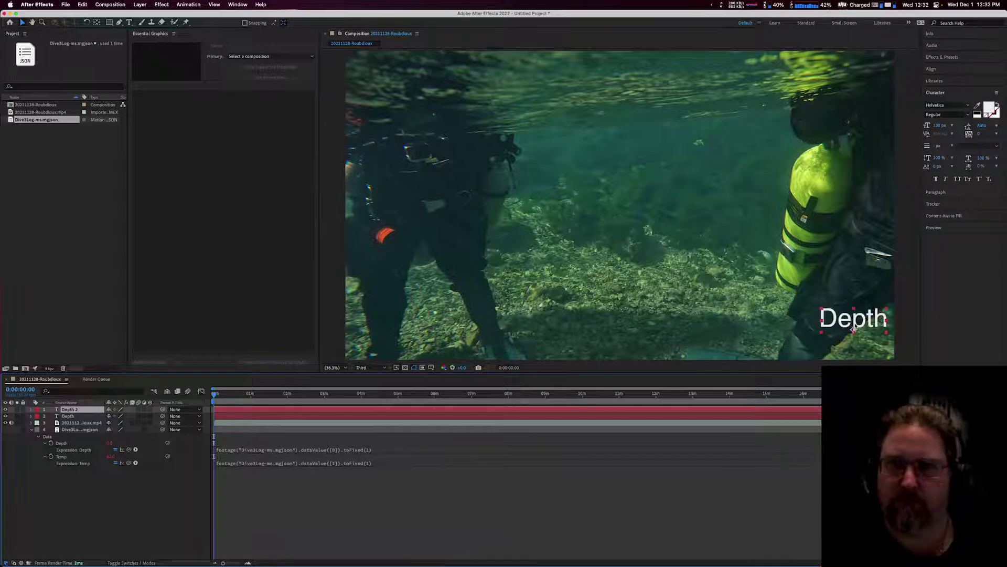
left_click_drag(852, 328, 794, 329)
left_click_drag(785, 328, 780, 328)
key("Return")
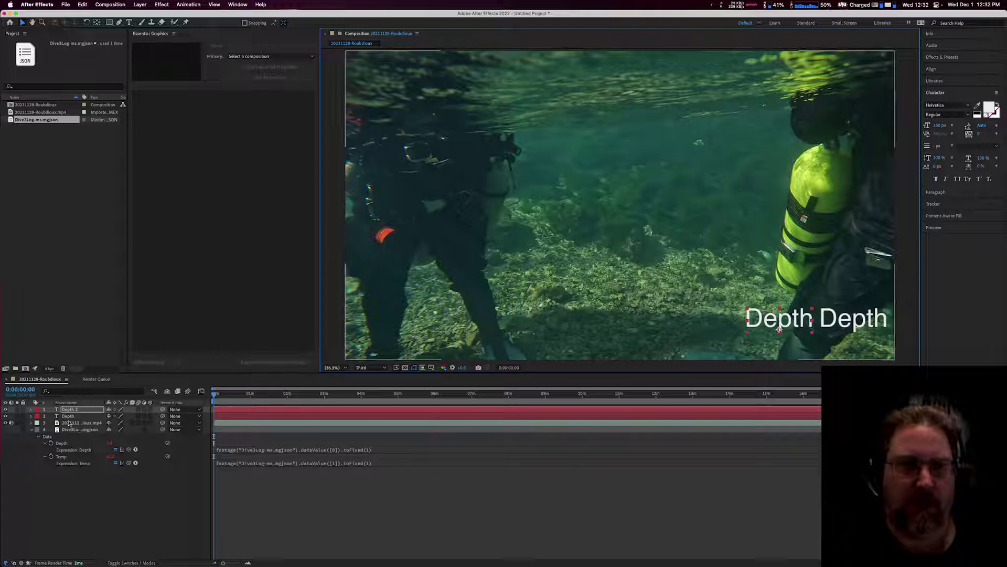
left_click(69, 416)
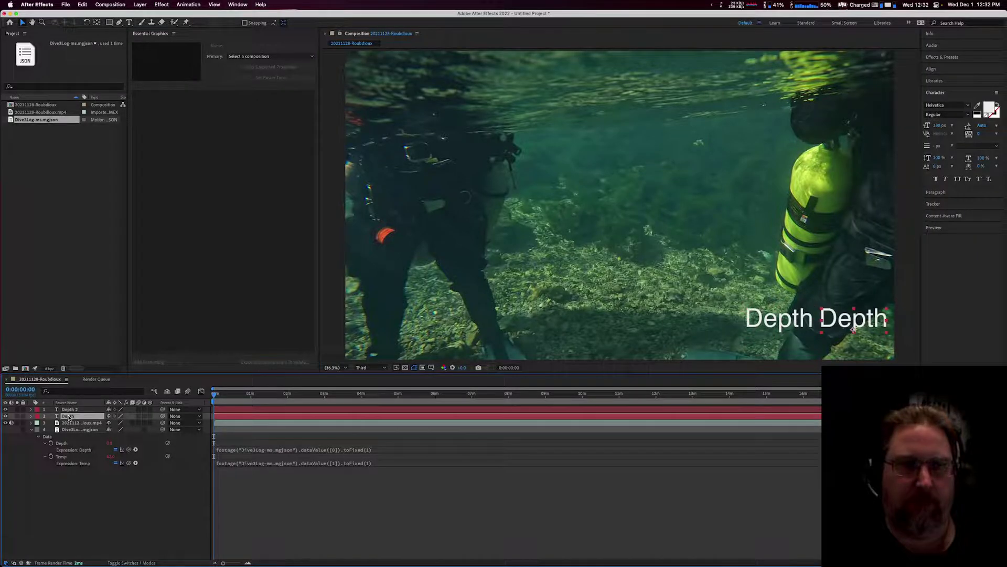
left_click(32, 416)
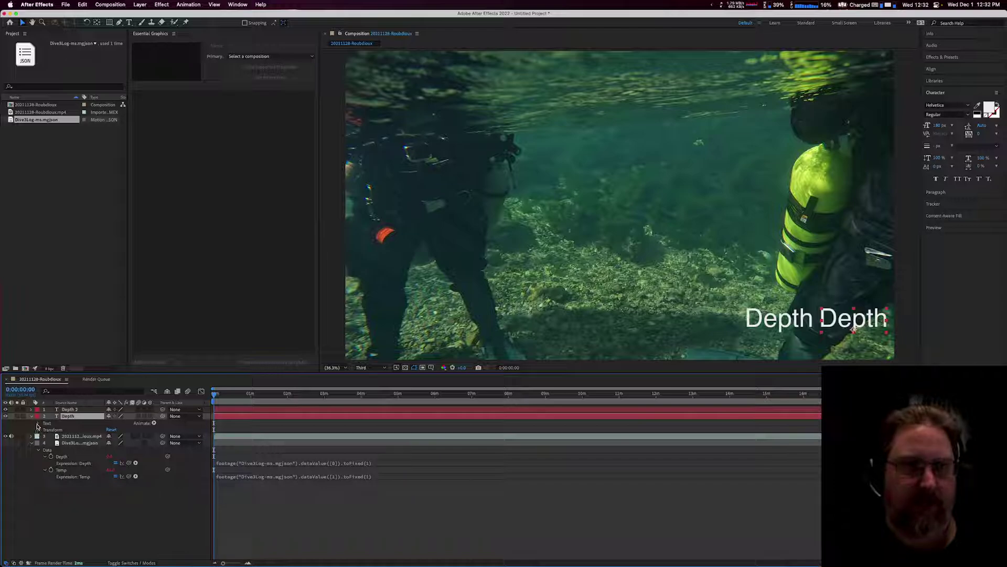
Step: Pick-whip the Depth layer's Source Text to the mgjson Depth property so it reads 'Depth 0'
left_click(37, 423)
left_click(62, 430)
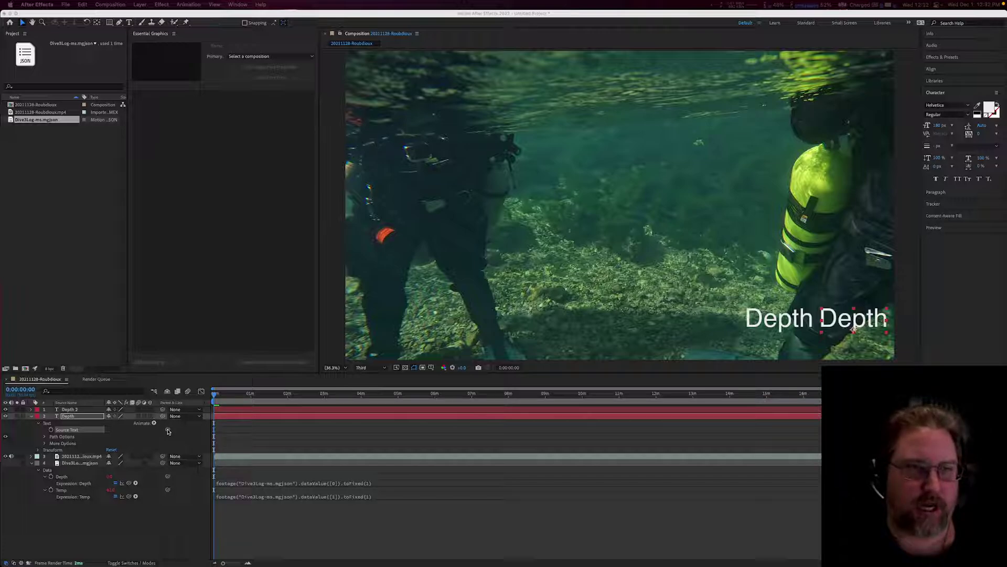
left_click(168, 431)
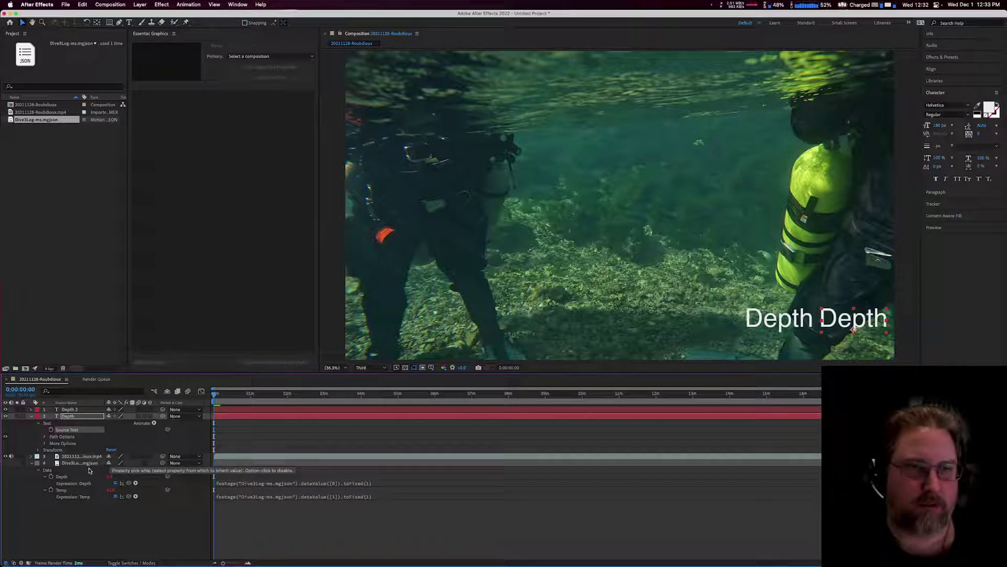
left_click(166, 431)
left_click_drag(166, 431, 68, 478)
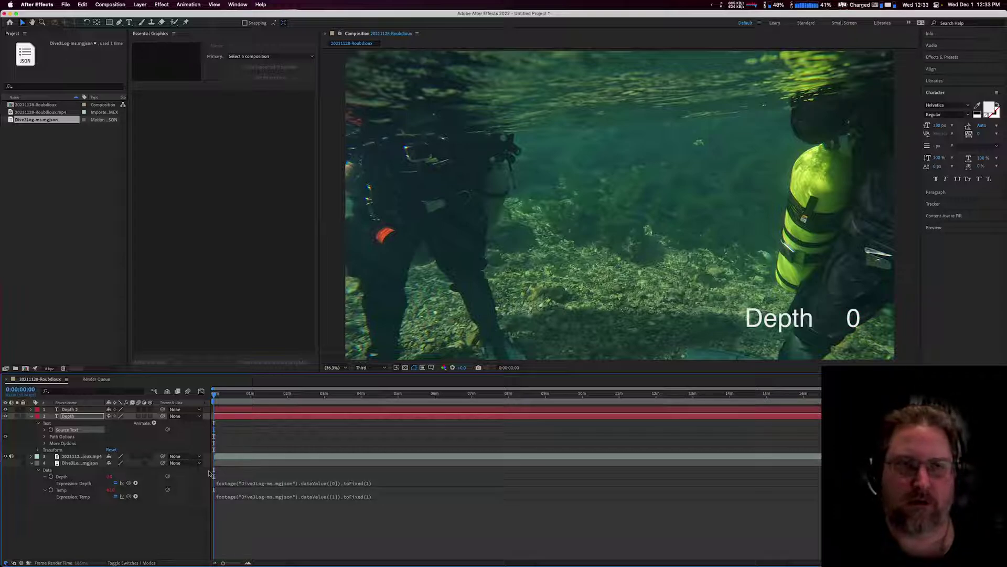
left_click(174, 516)
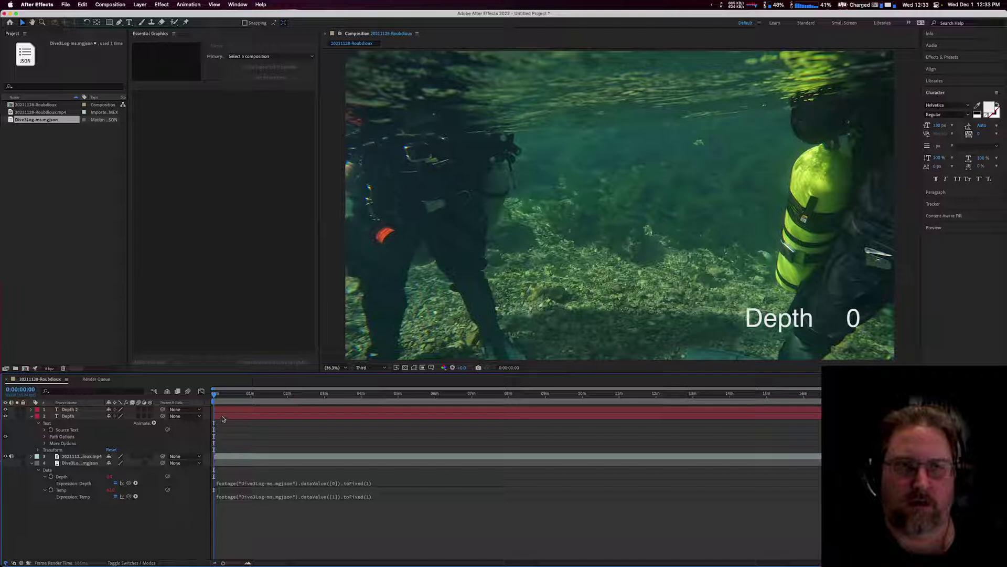
Step: Scrub and preview the composition to 0:00:44:00, where the overlay reads 'Depth 17'
left_click_drag(214, 395, 238, 397)
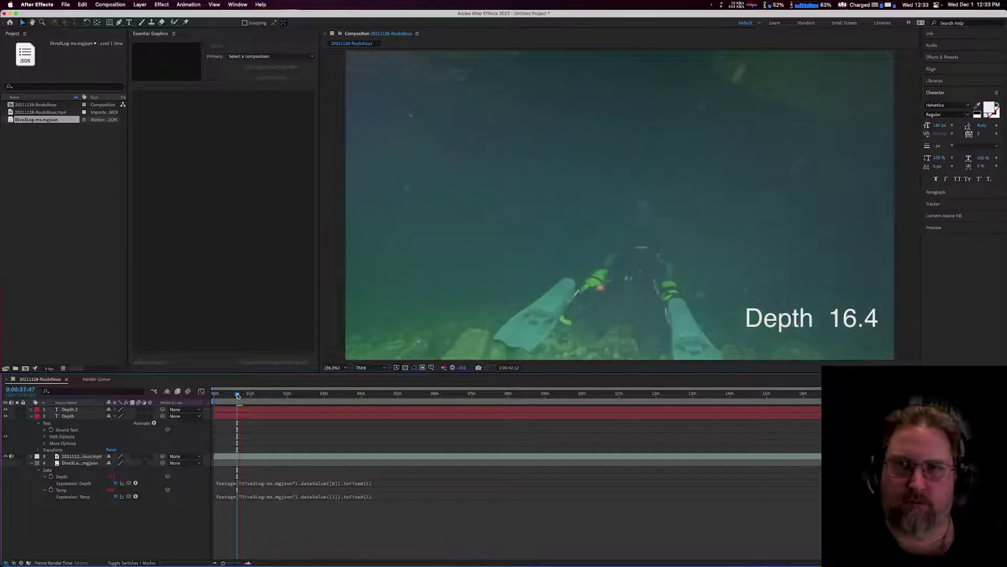
key("space")
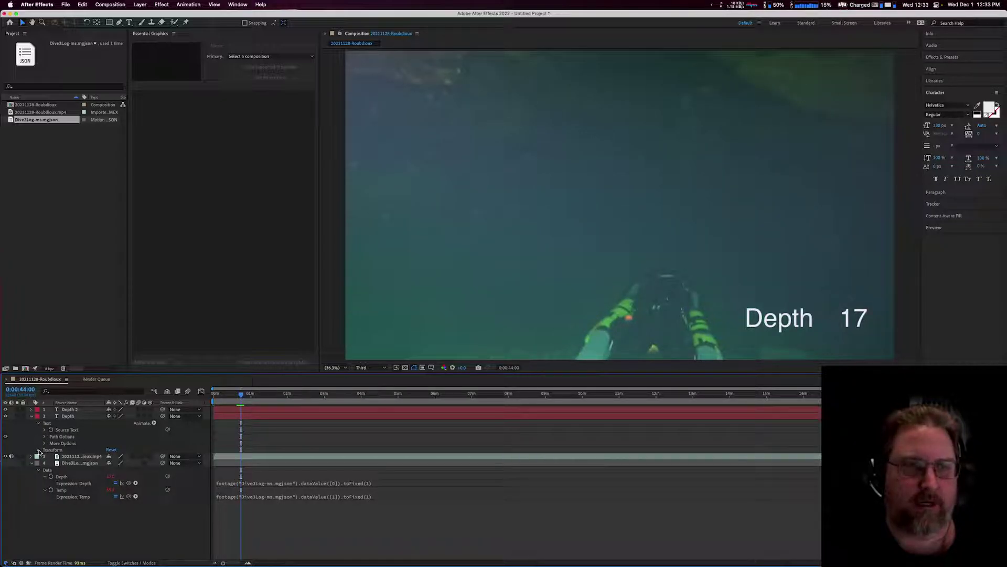
Step: Wrap the Depth text's Source Text expression in Math.round() so the depth shows whole numbers
left_click(45, 430)
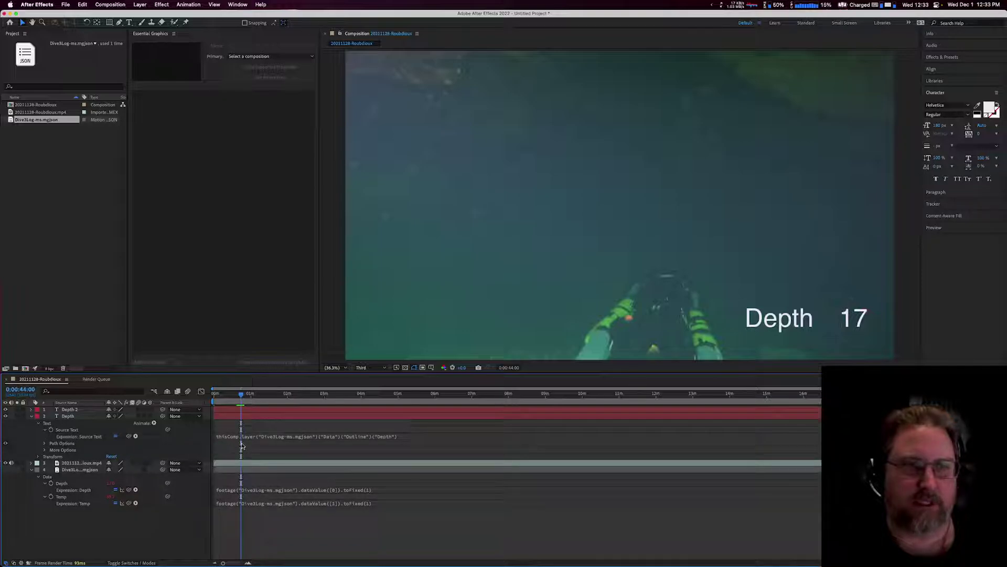
left_click(256, 438)
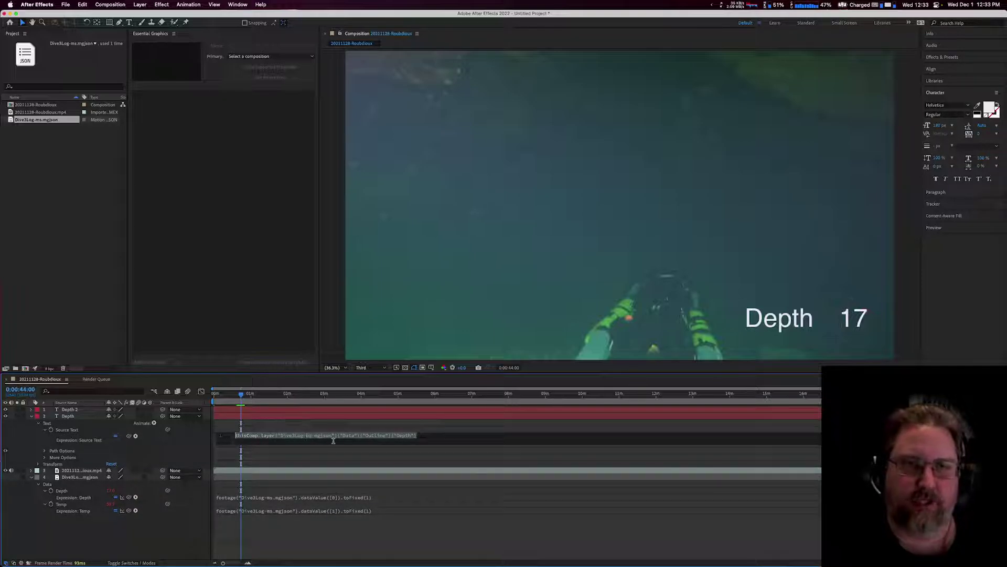
key("Left")
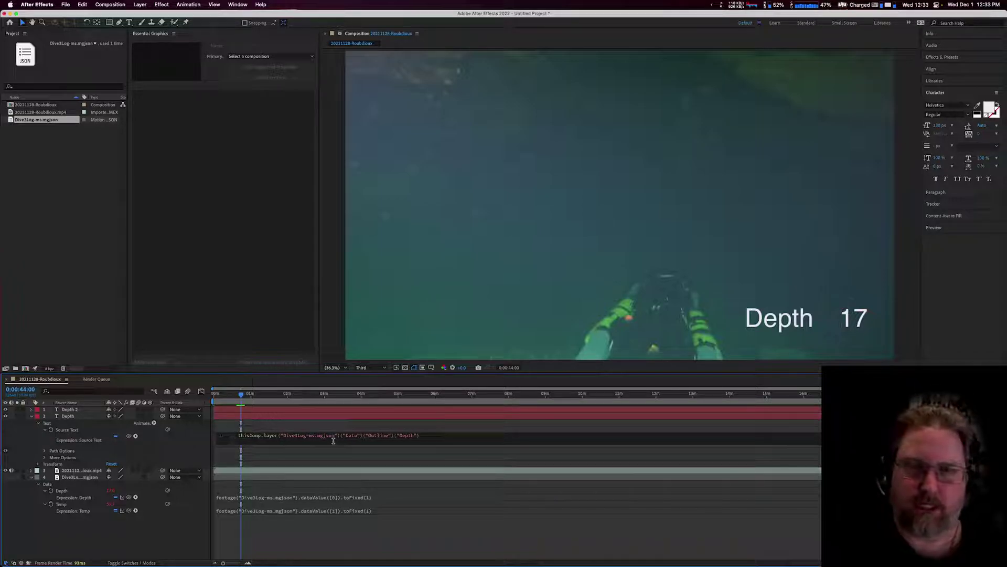
type("Math.")
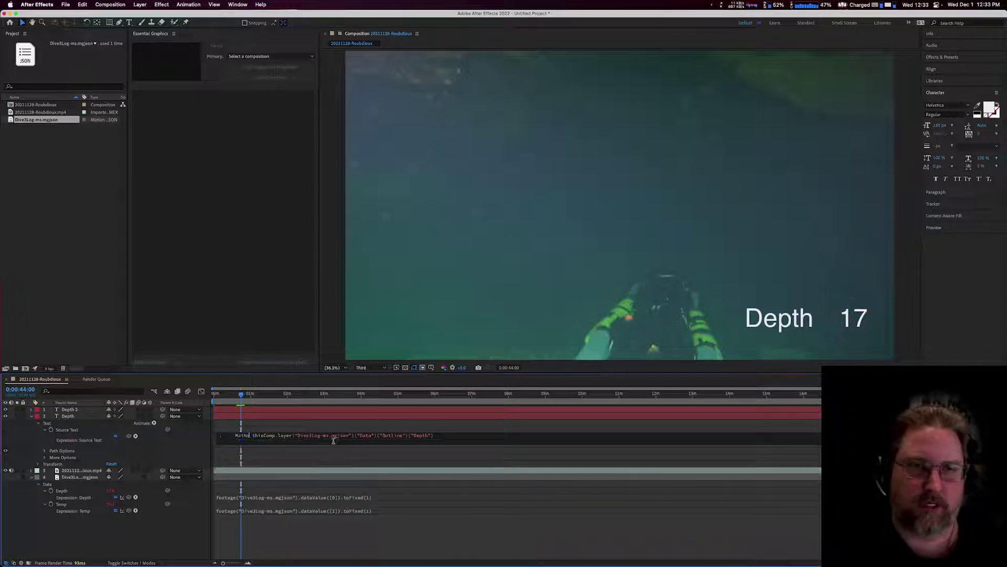
type("r")
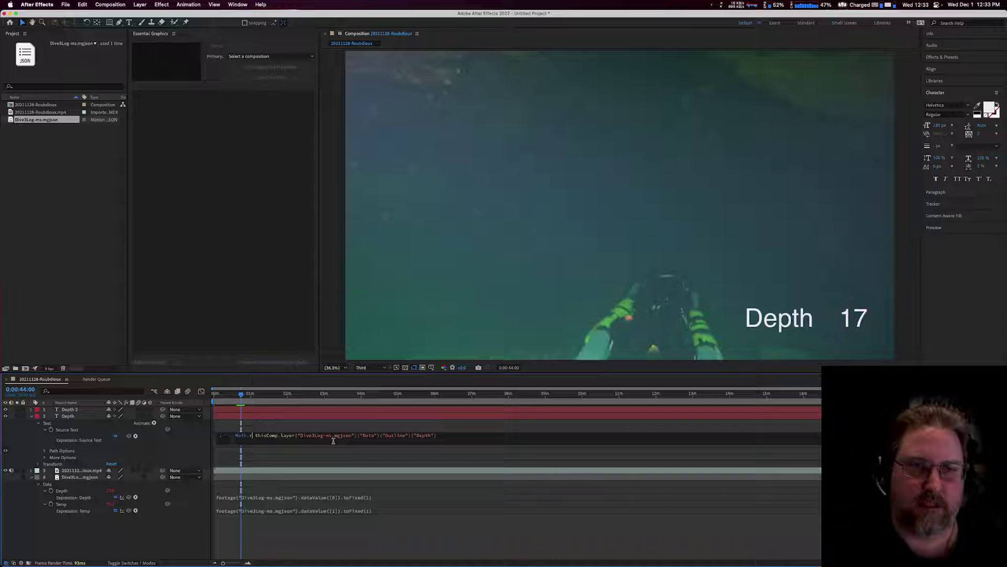
type("ound(")
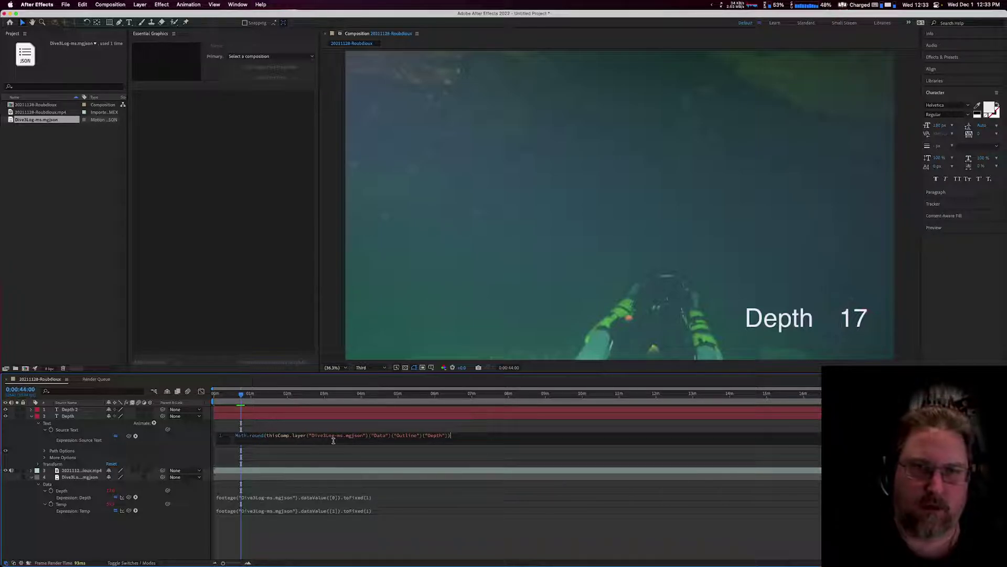
left_click(132, 532)
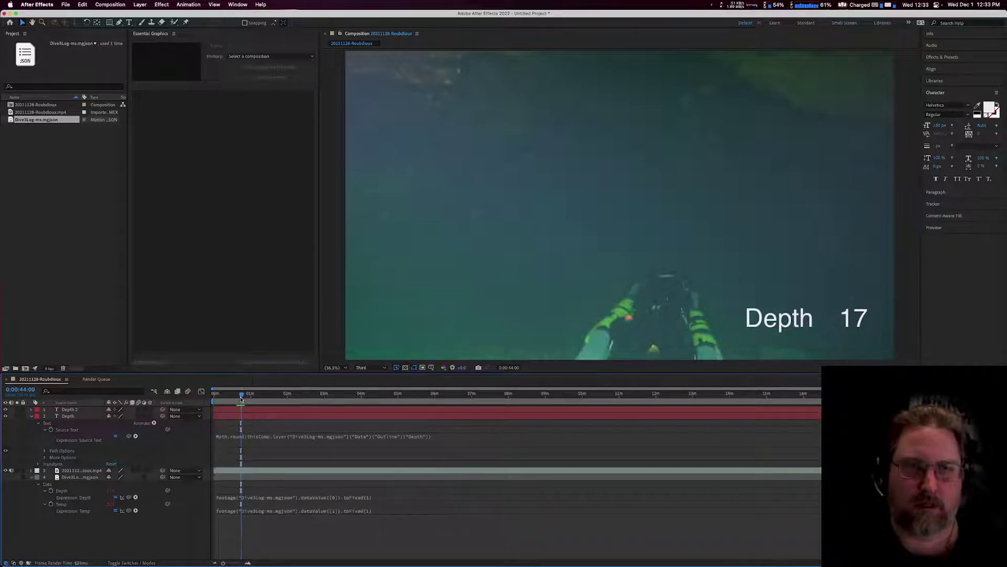
left_click_drag(241, 401, 249, 400)
Step: Preview to 0:01:04:06 showing 'Depth 24', then collapse the Depth and Dive3Log-ms.mgjson layers
key("space")
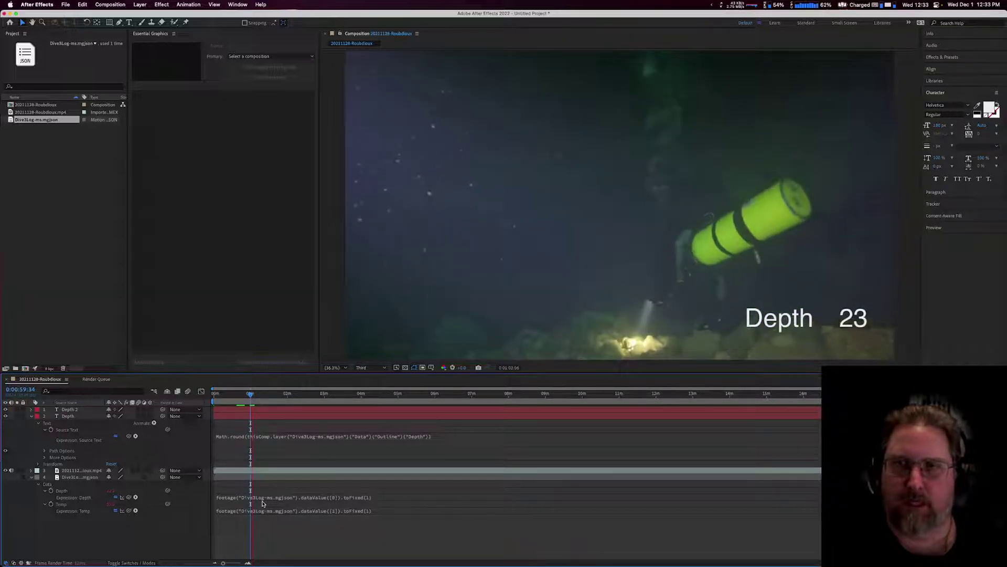
key("space")
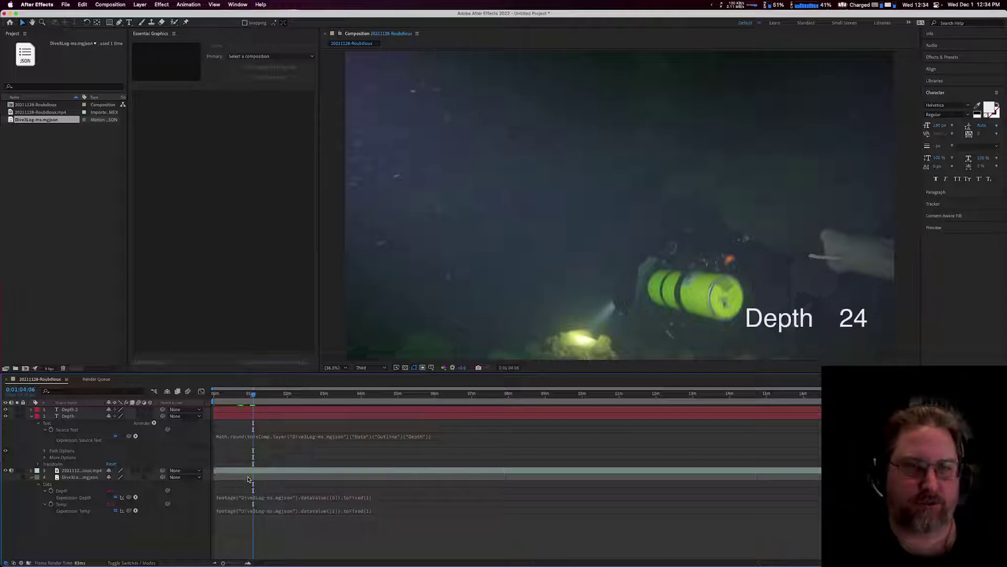
left_click(80, 478)
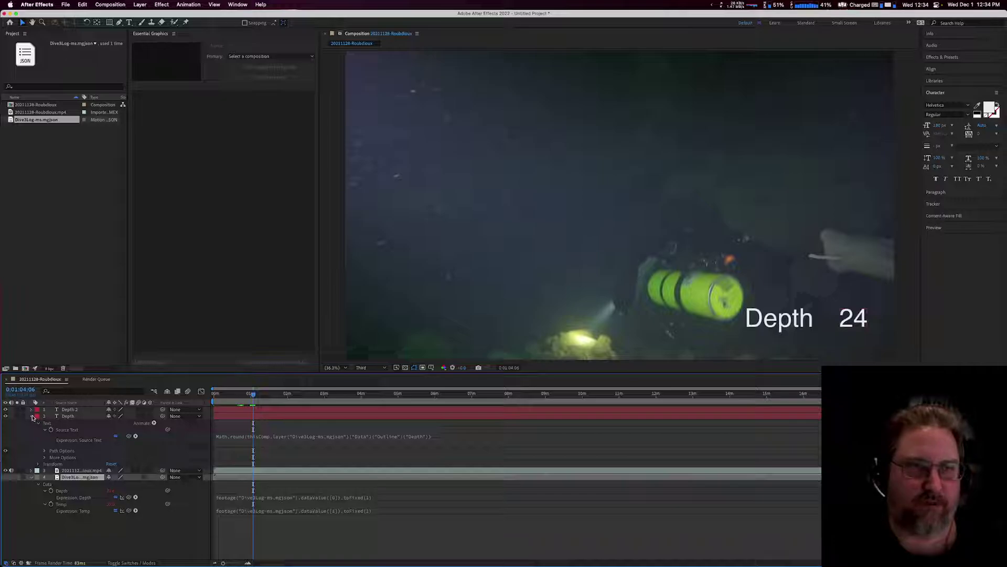
left_click(32, 416)
left_click(32, 430)
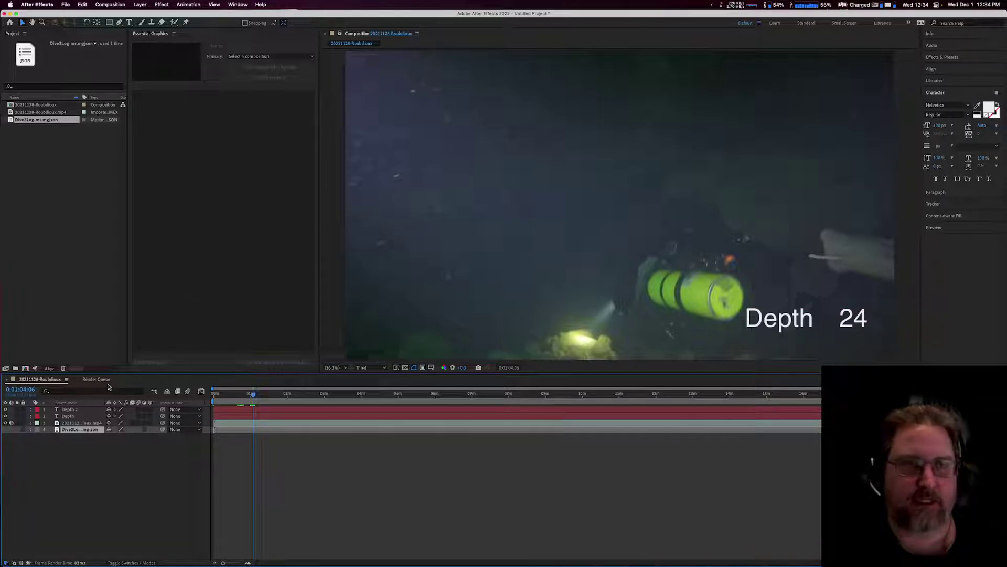
Step: Add the 20211128-Roubdioux composition to the Adobe Media Encoder queue via File > Export
left_click(65, 5)
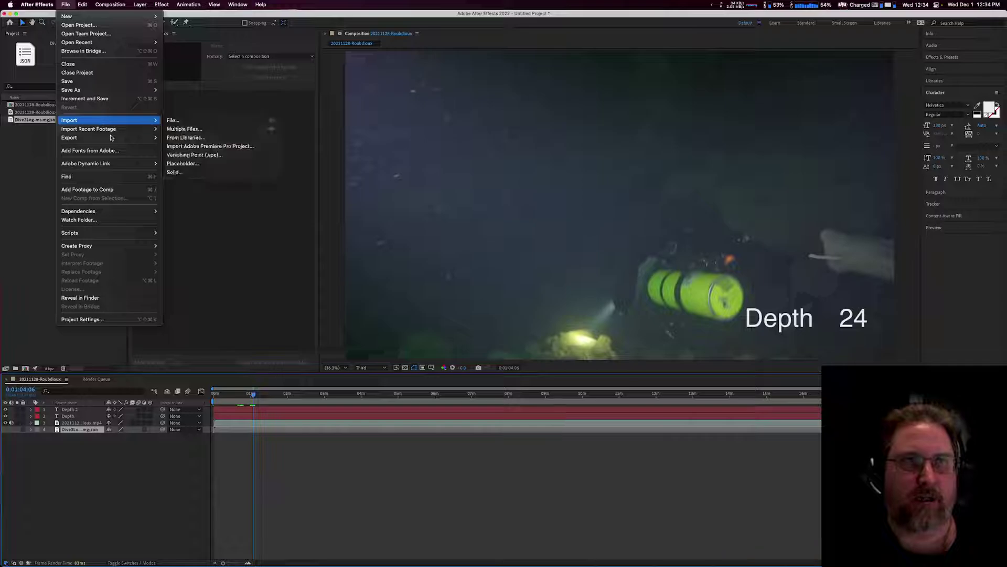
mouse_move(131, 137)
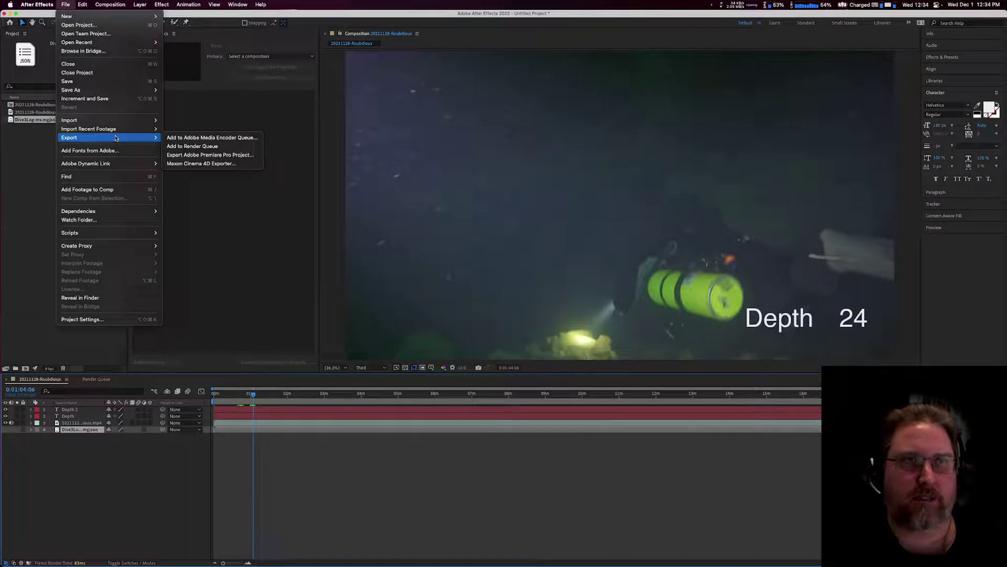
left_click(211, 138)
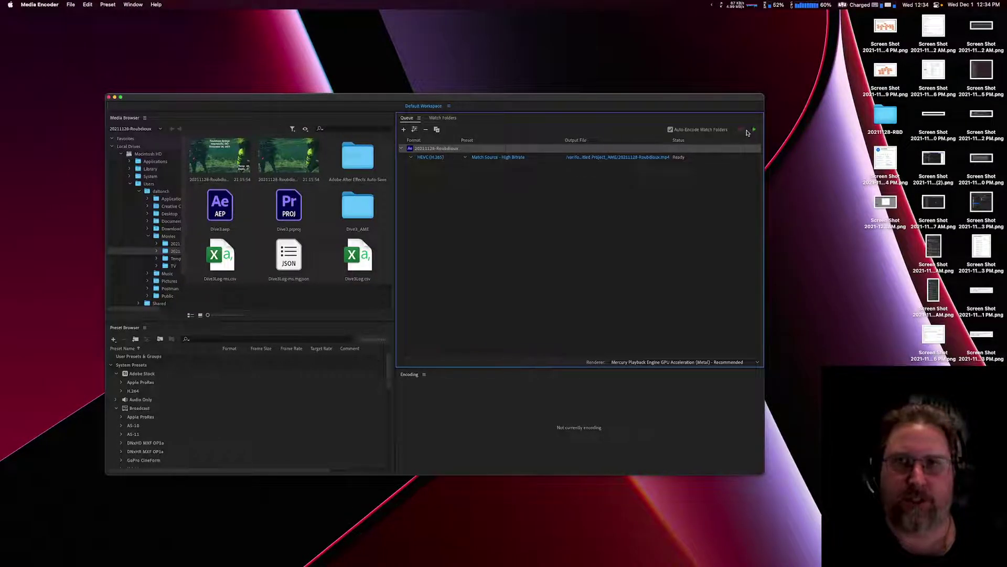
Step: Leave the HEVC Match Source – High Bitrate preset unchanged and return to a windowed After Effects
left_click(465, 157)
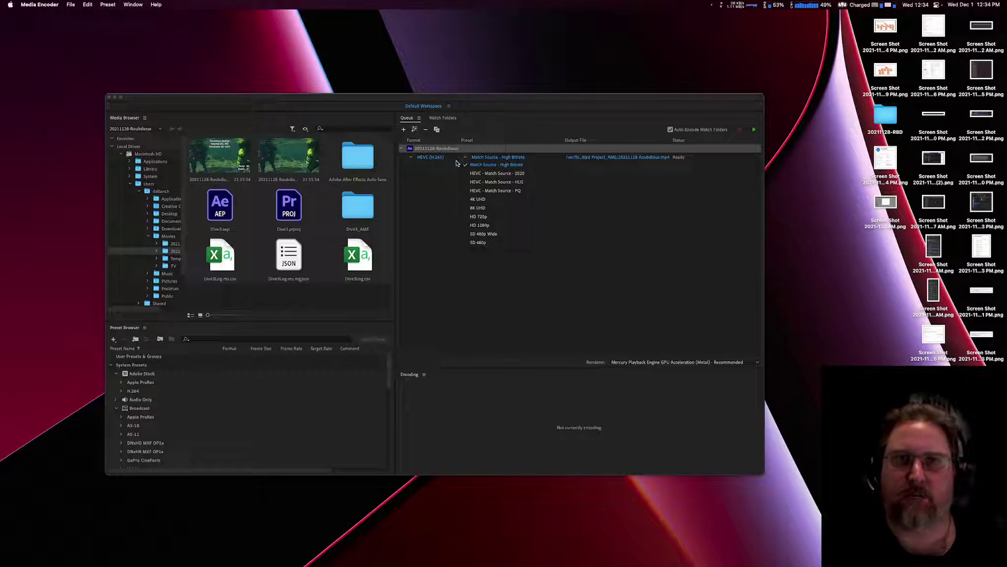
left_click(481, 100)
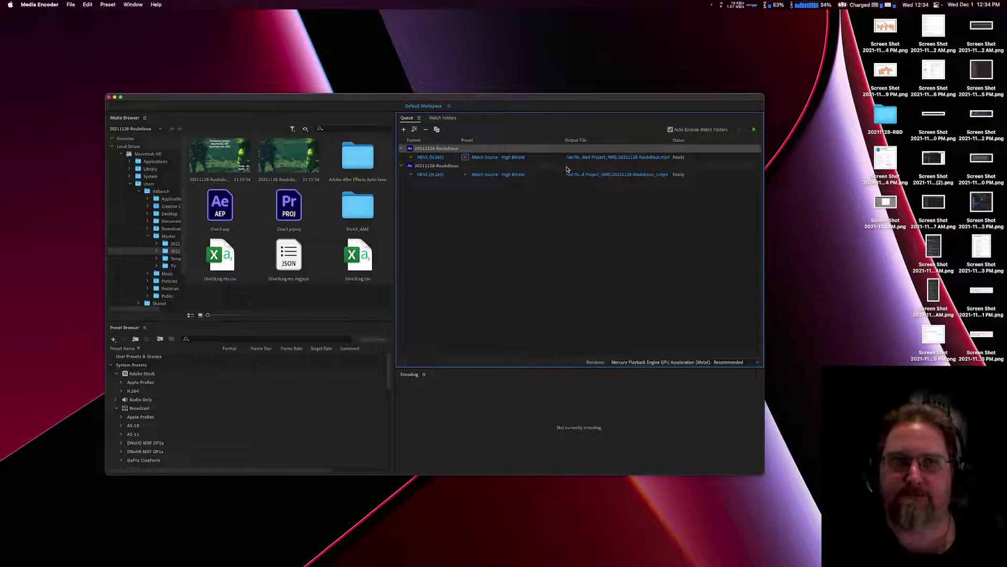
key("ctrl+Right")
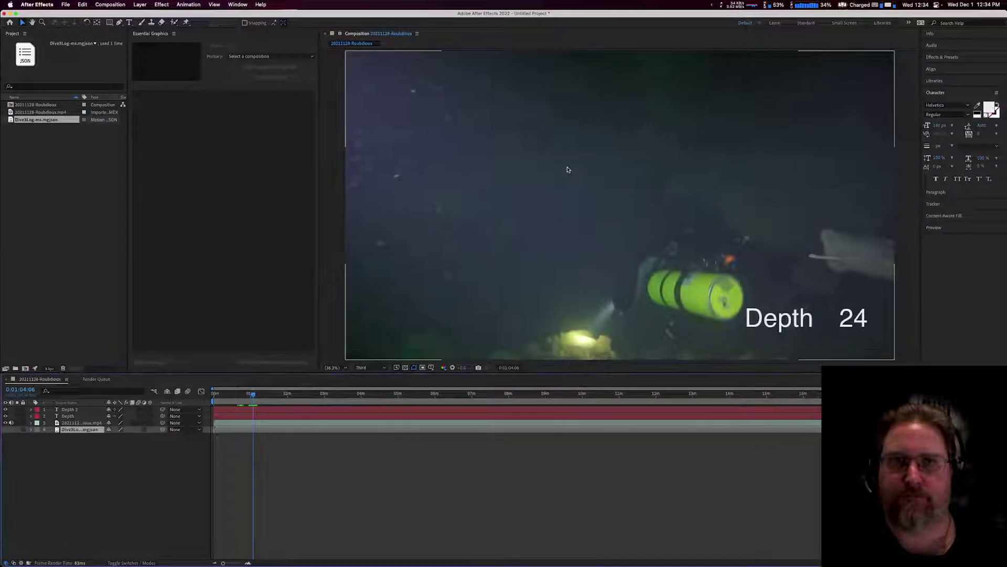
key("ctrl+super+f")
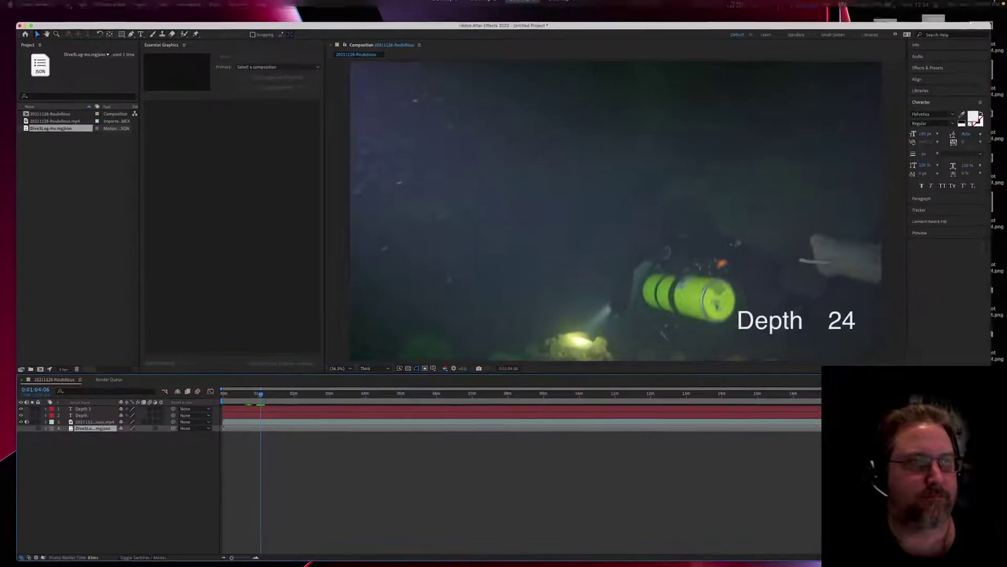